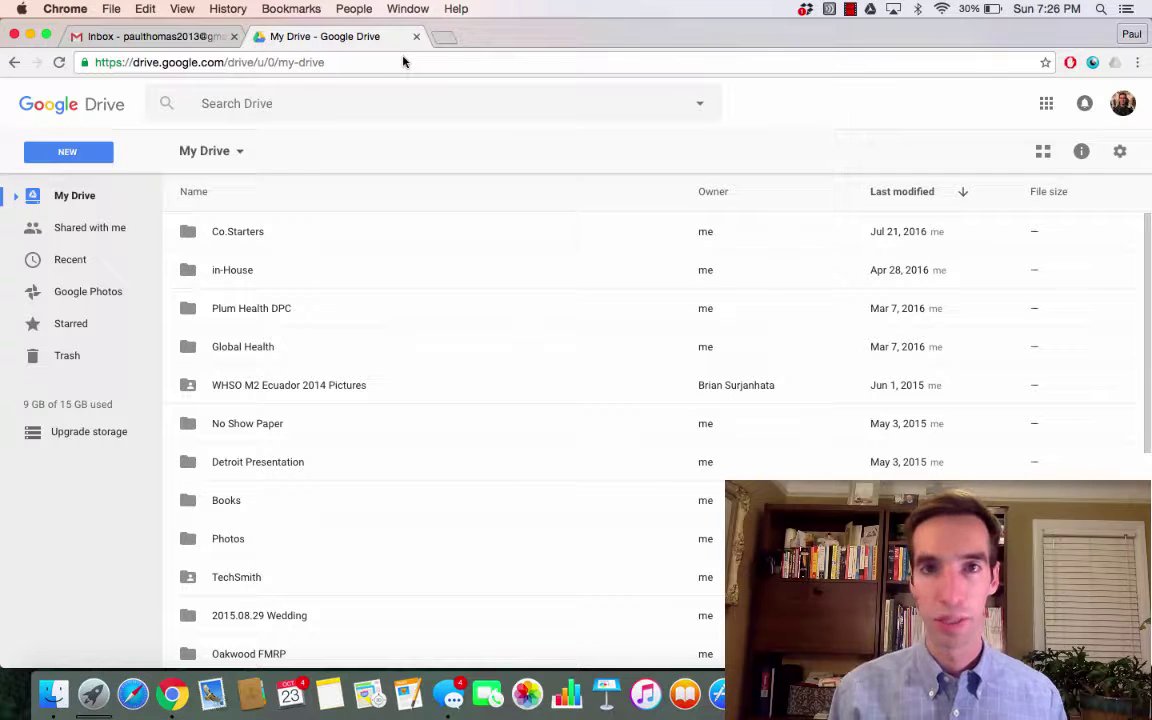
# Reload Google Drive by entering drive.google.com in the address bar, then select the address bar again.
pyautogui.click(403, 60)
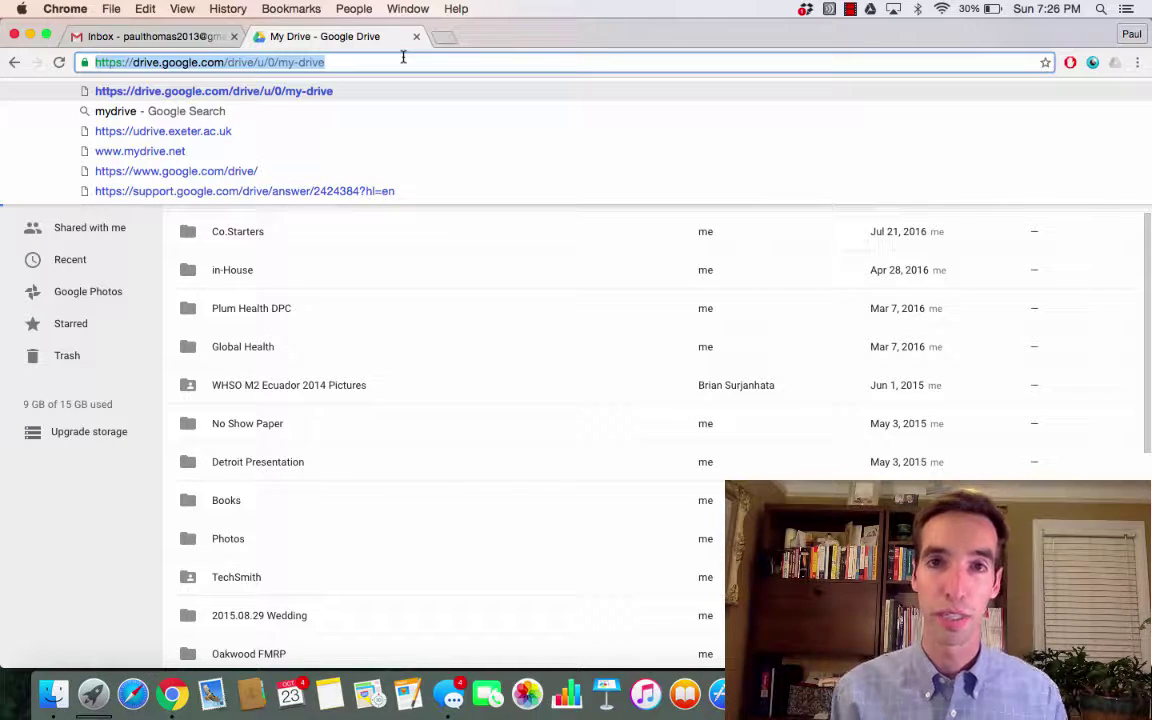
pyautogui.write('drive.google.com')
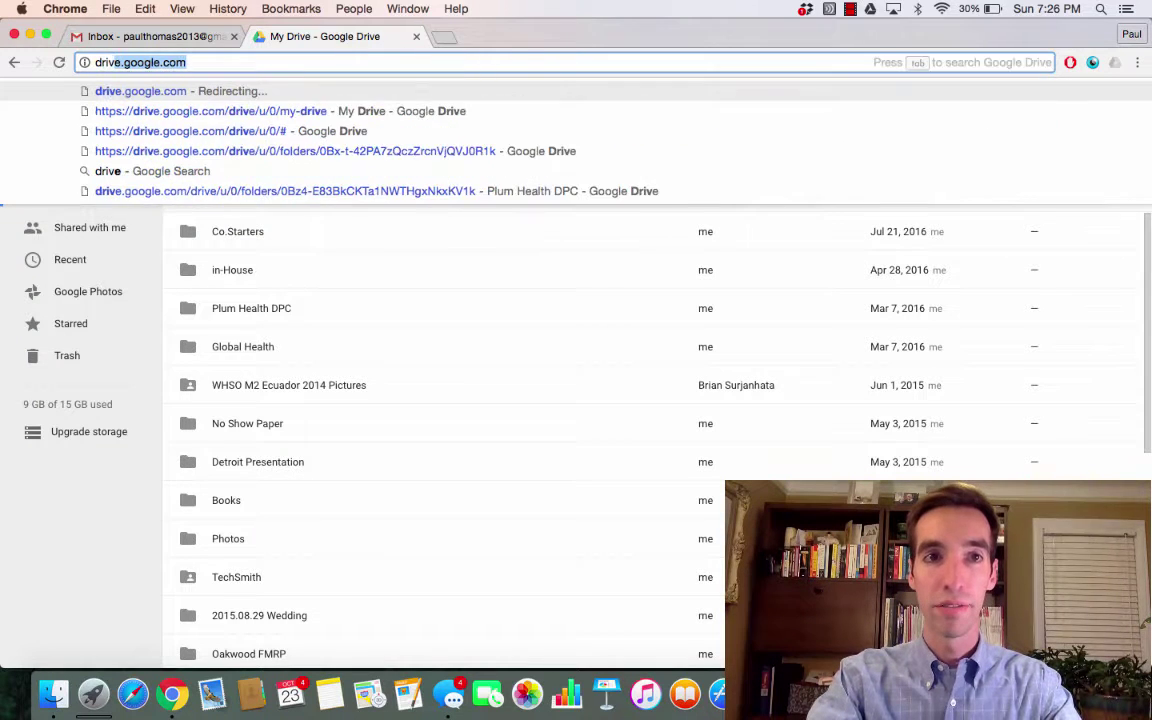
pyautogui.press('Return')
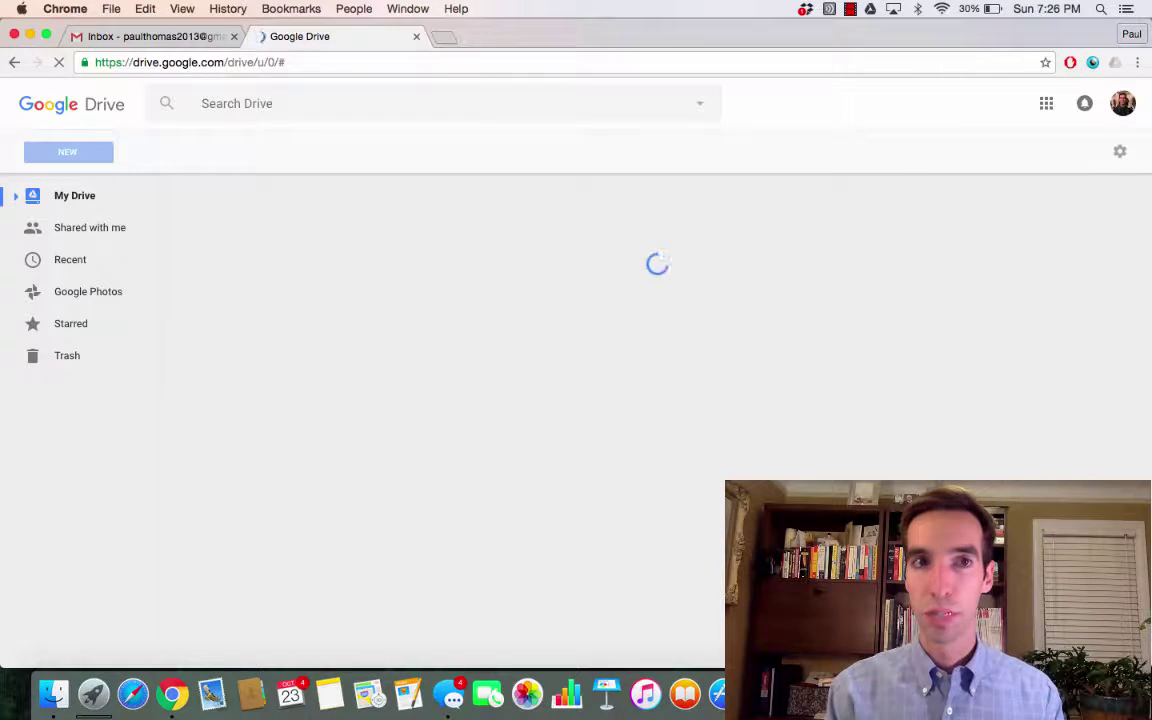
pyautogui.click(373, 62)
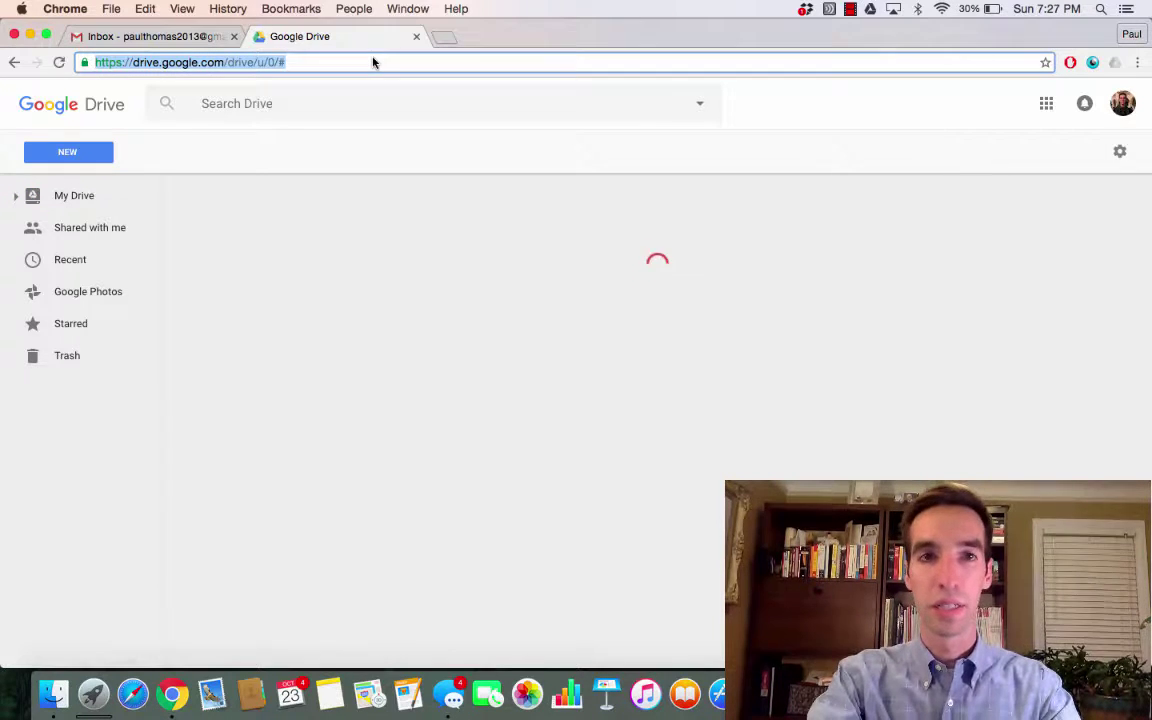
# Search the web for 'google d' and return to My Drive through the Google Drive result.
pyautogui.write('google drive')
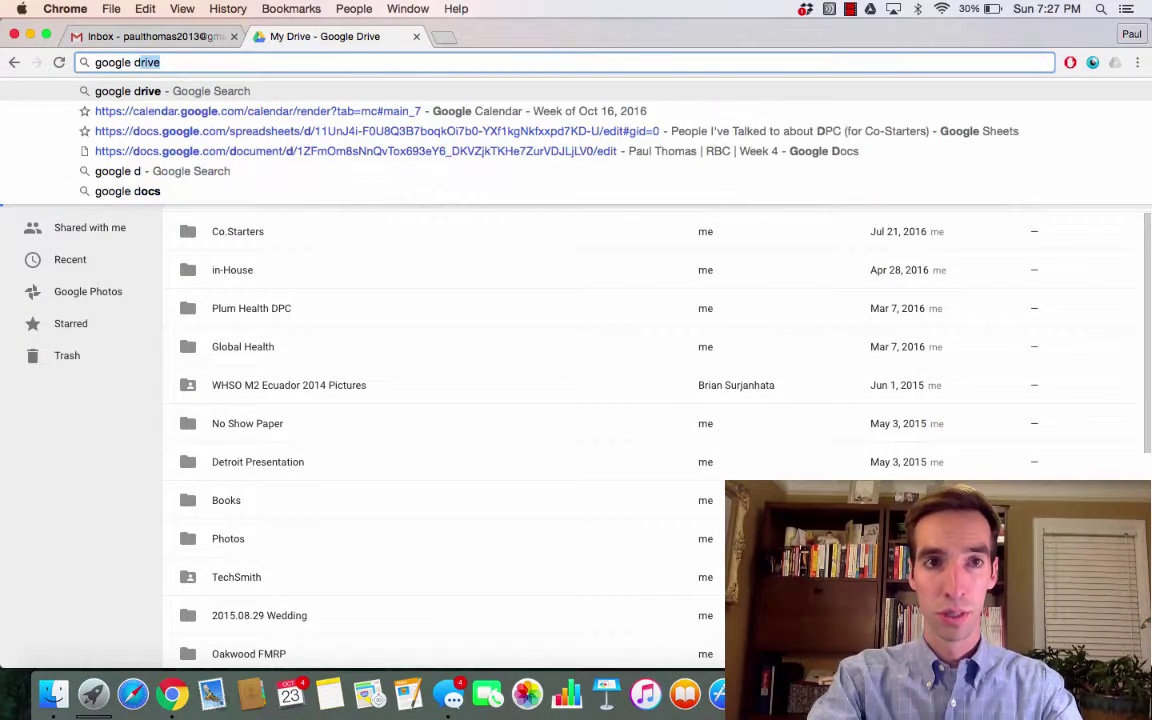
pyautogui.press('Return')
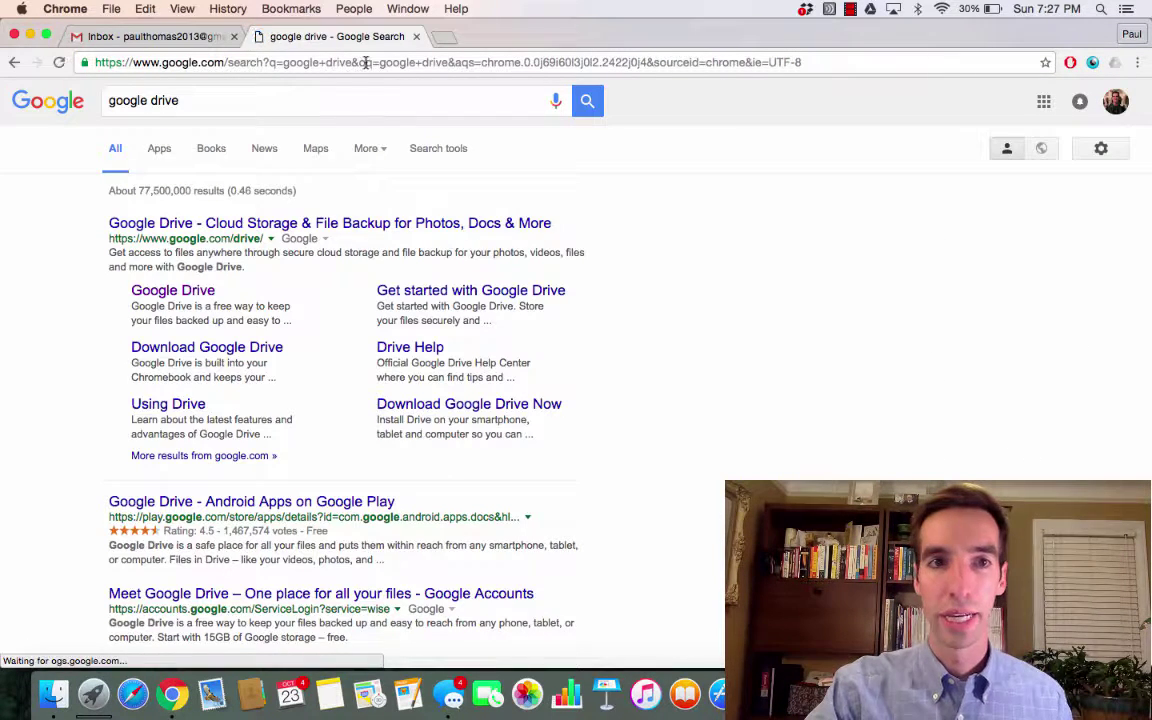
pyautogui.click(258, 223)
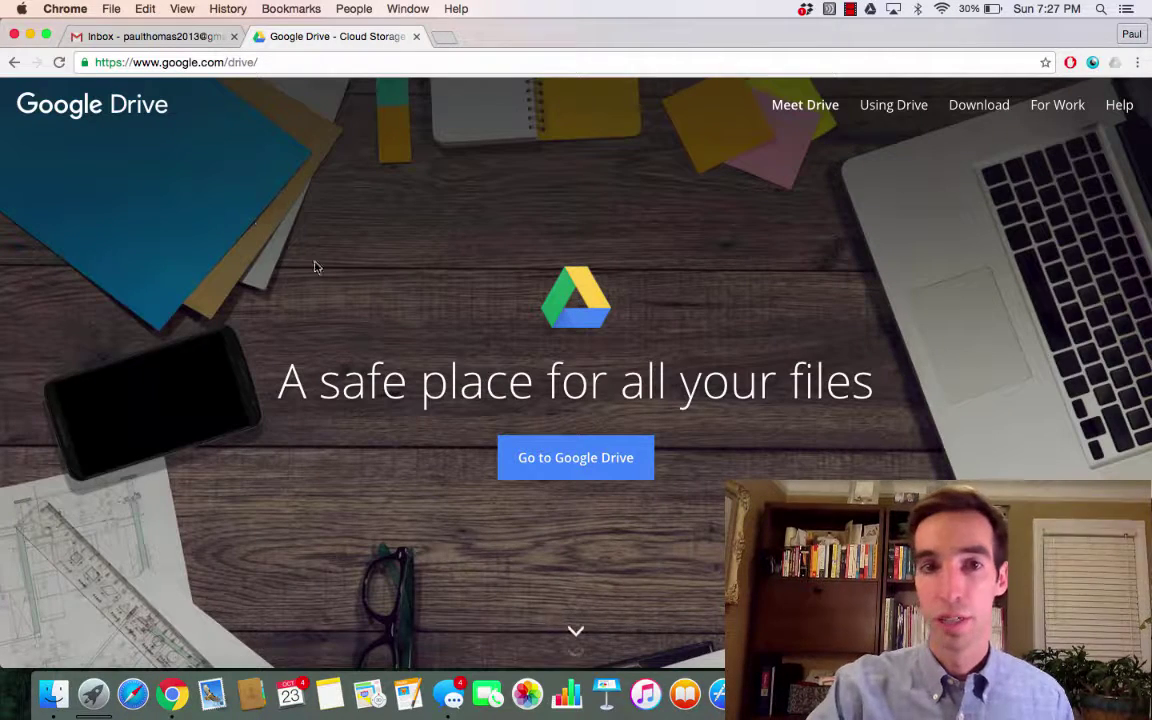
pyautogui.click(546, 458)
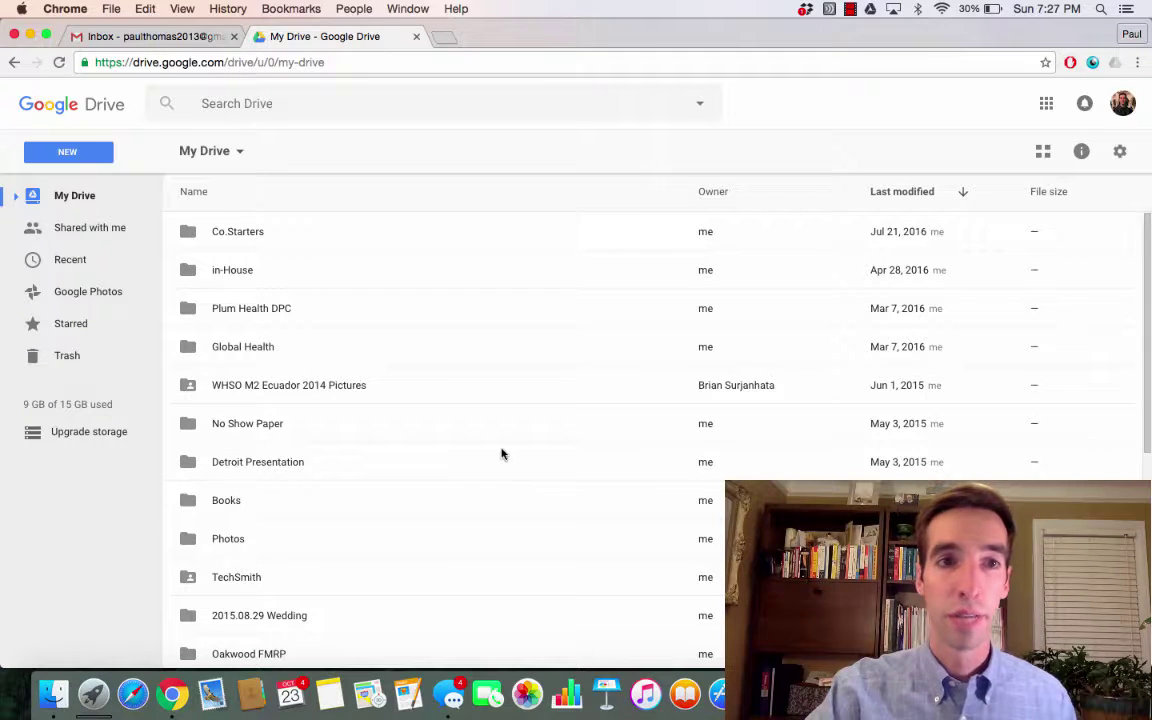
# Open the shared TechTown Information Sharing ALL folder and select Week Three Branding and Numbers.pptx.
pyautogui.click(99, 230)
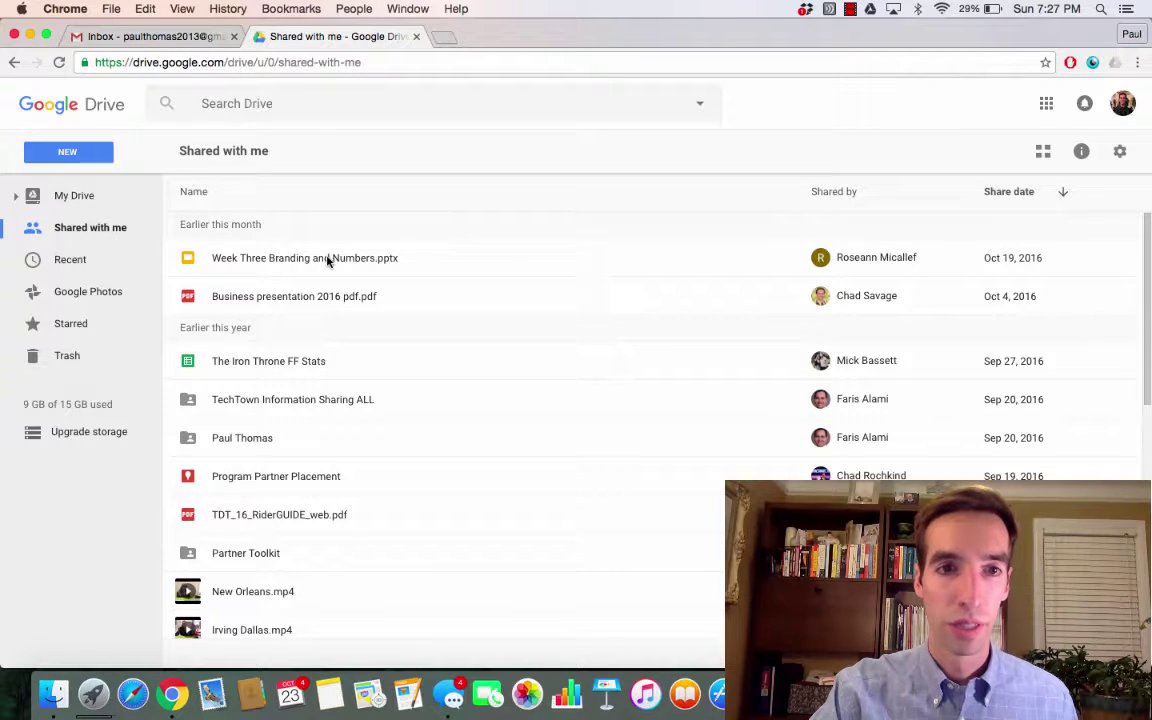
pyautogui.click(303, 401)
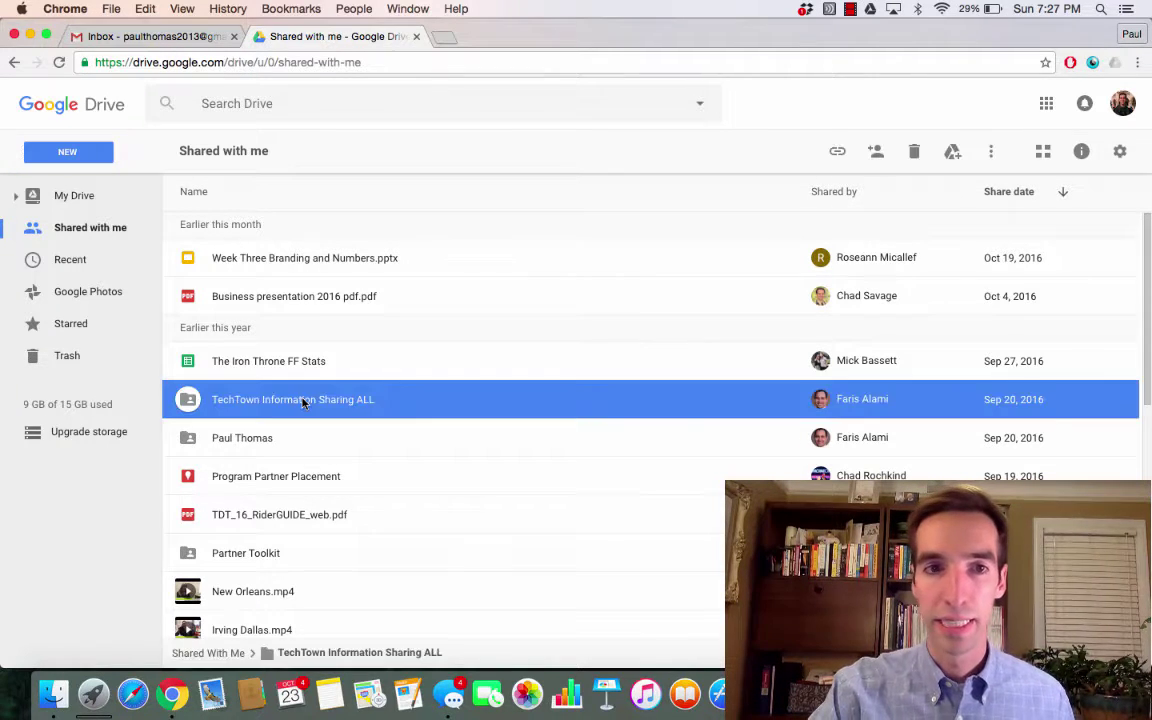
pyautogui.doubleClick(357, 400)
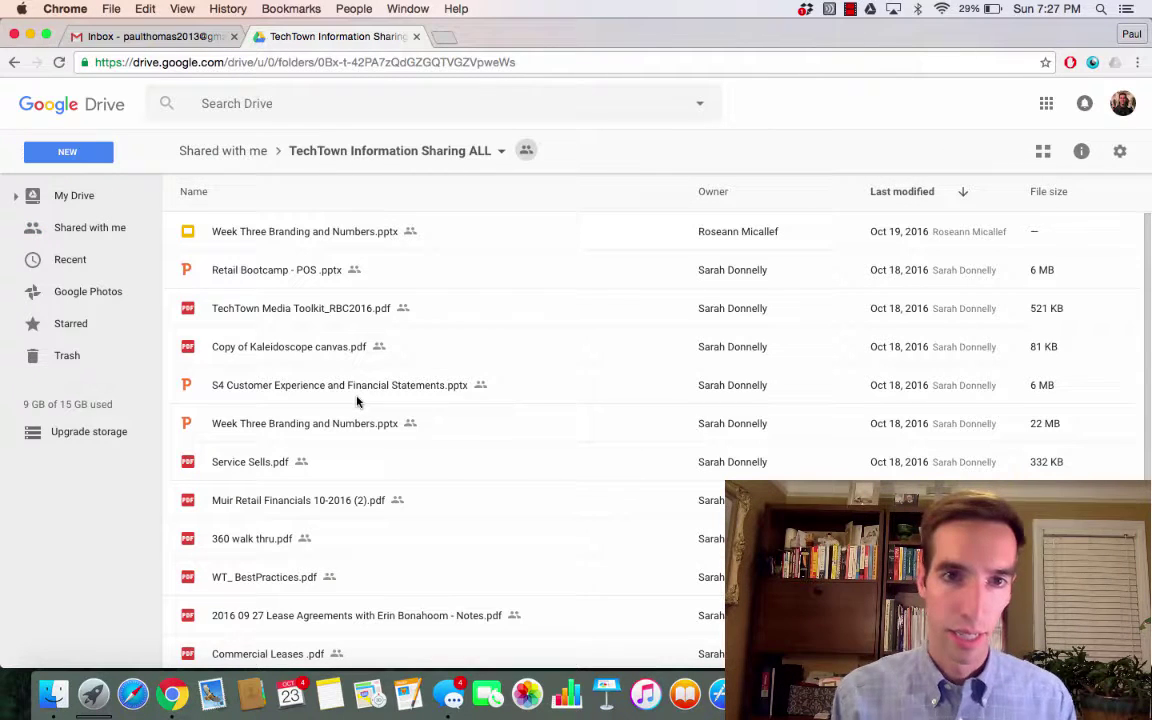
pyautogui.click(333, 235)
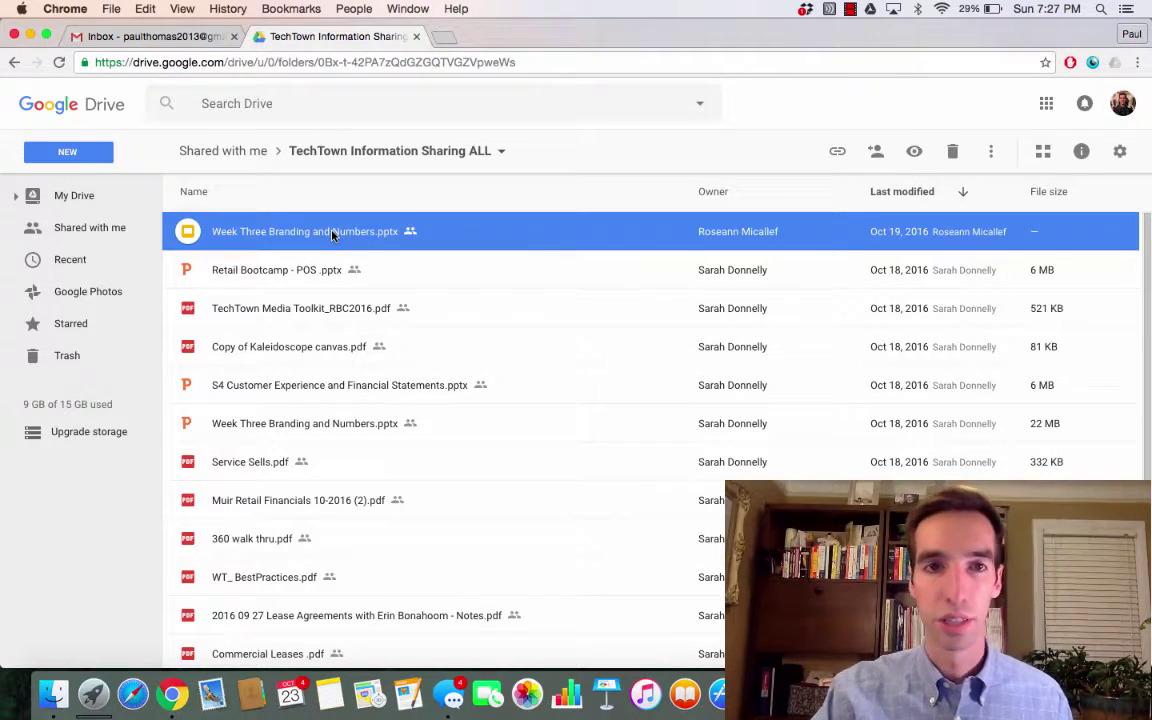
# Open the Week Three Branding and Numbers deck, view slides 1–5, and return to the TechTown folder.
pyautogui.doubleClick(333, 235)
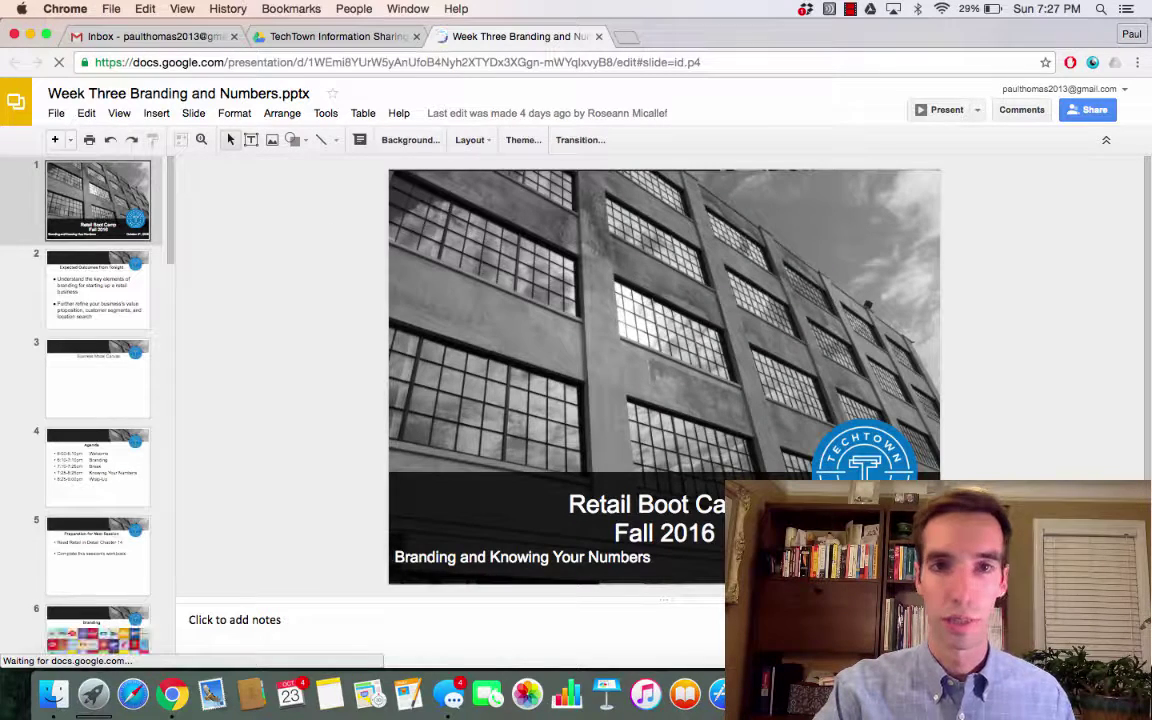
pyautogui.press('Down')
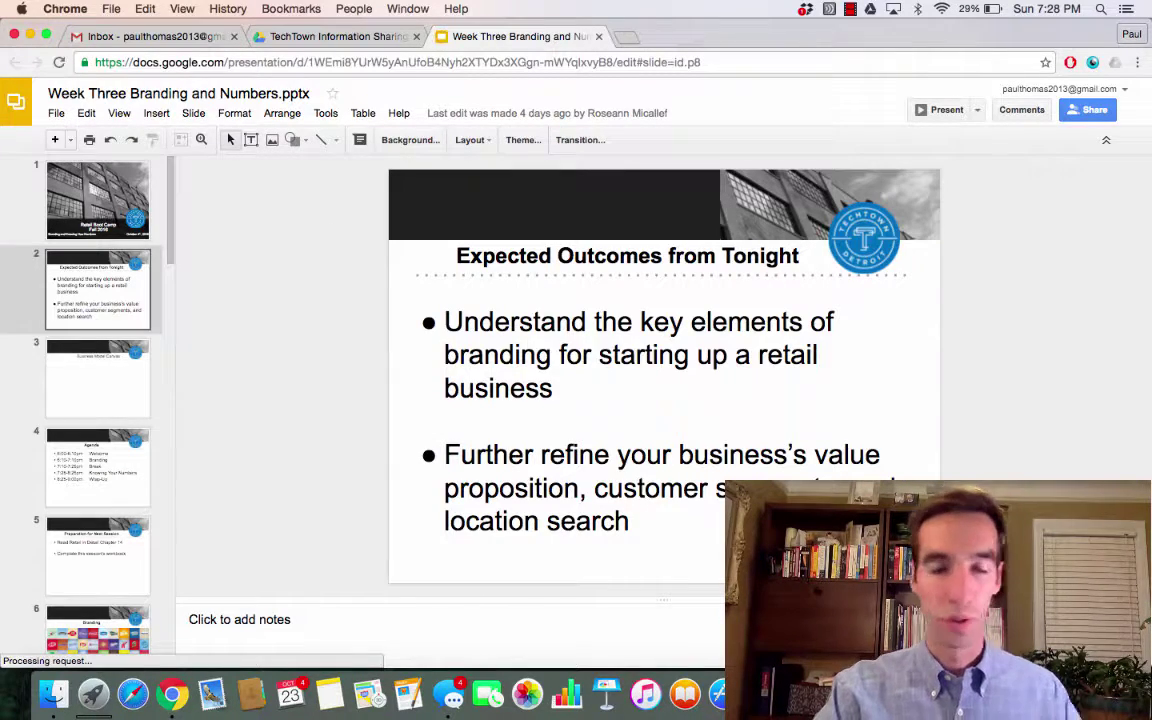
pyautogui.press('Down')
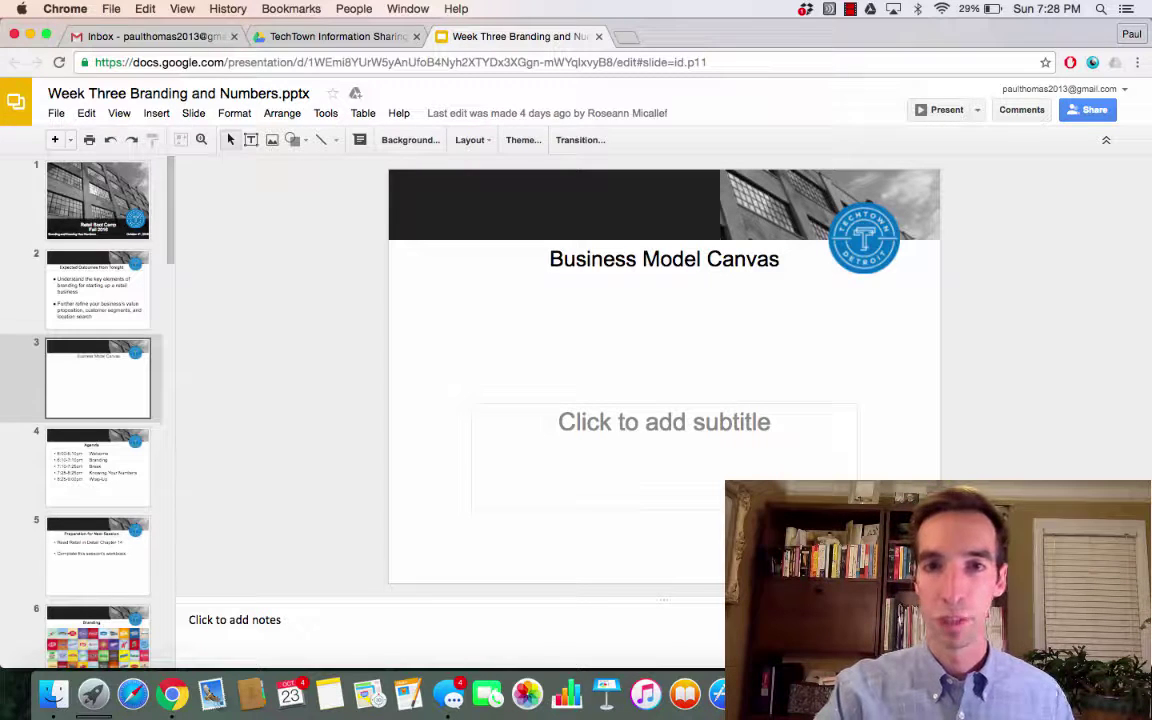
pyautogui.press('Down')
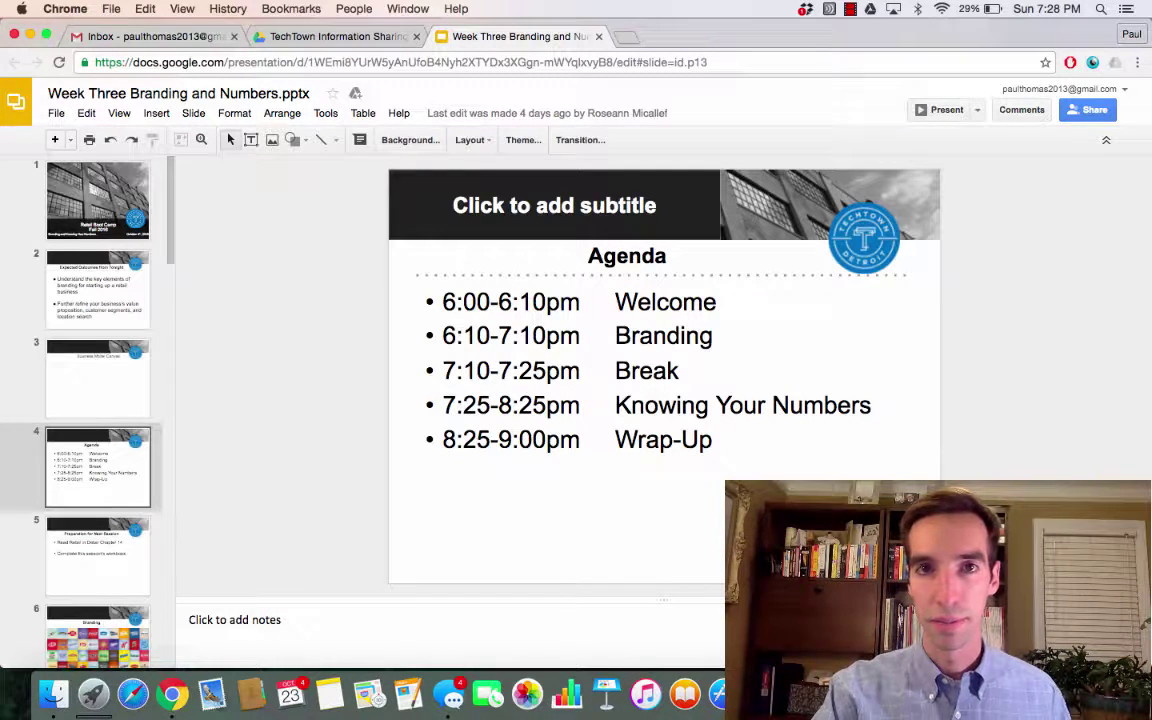
pyautogui.press('Down')
pyautogui.click(303, 37)
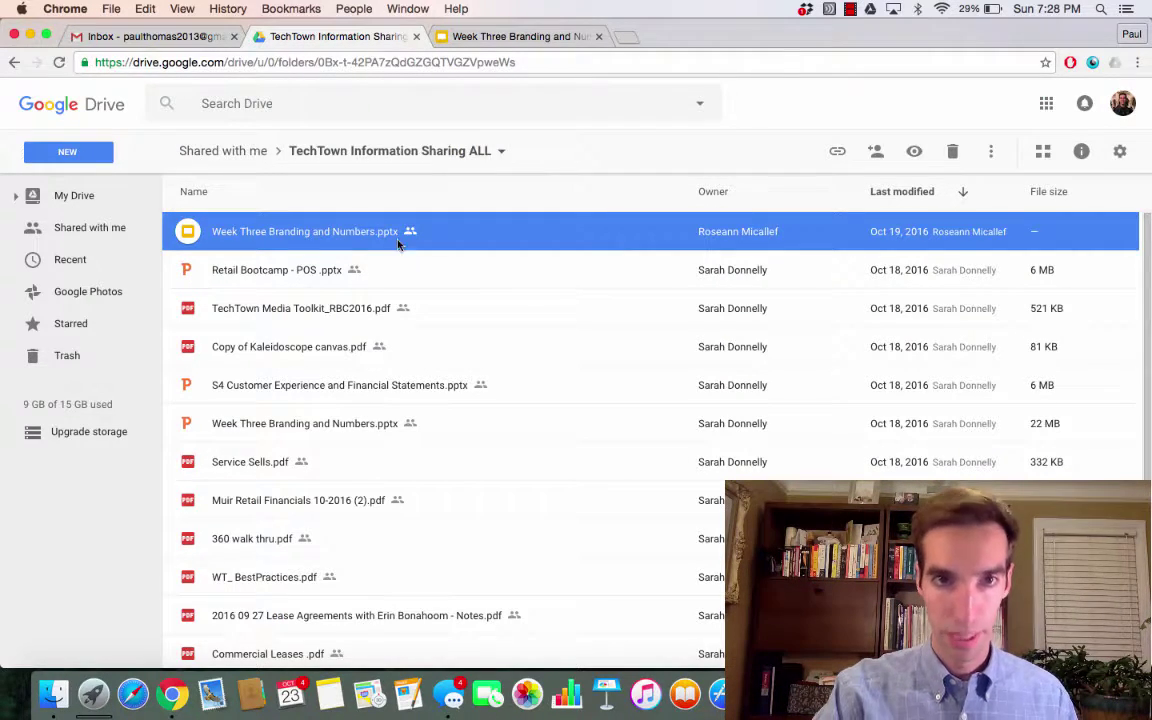
pyautogui.doubleClick(324, 347)
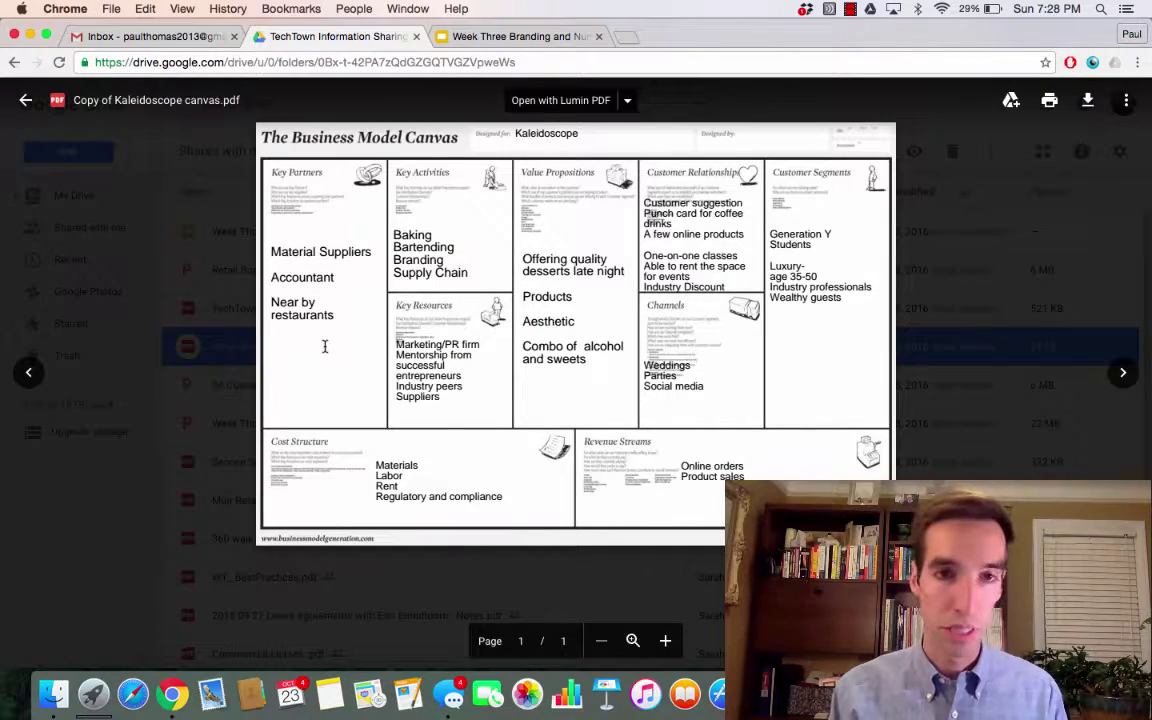
pyautogui.press('Escape')
pyautogui.scroll(-1, 345, 429)
pyautogui.doubleClick(245, 449)
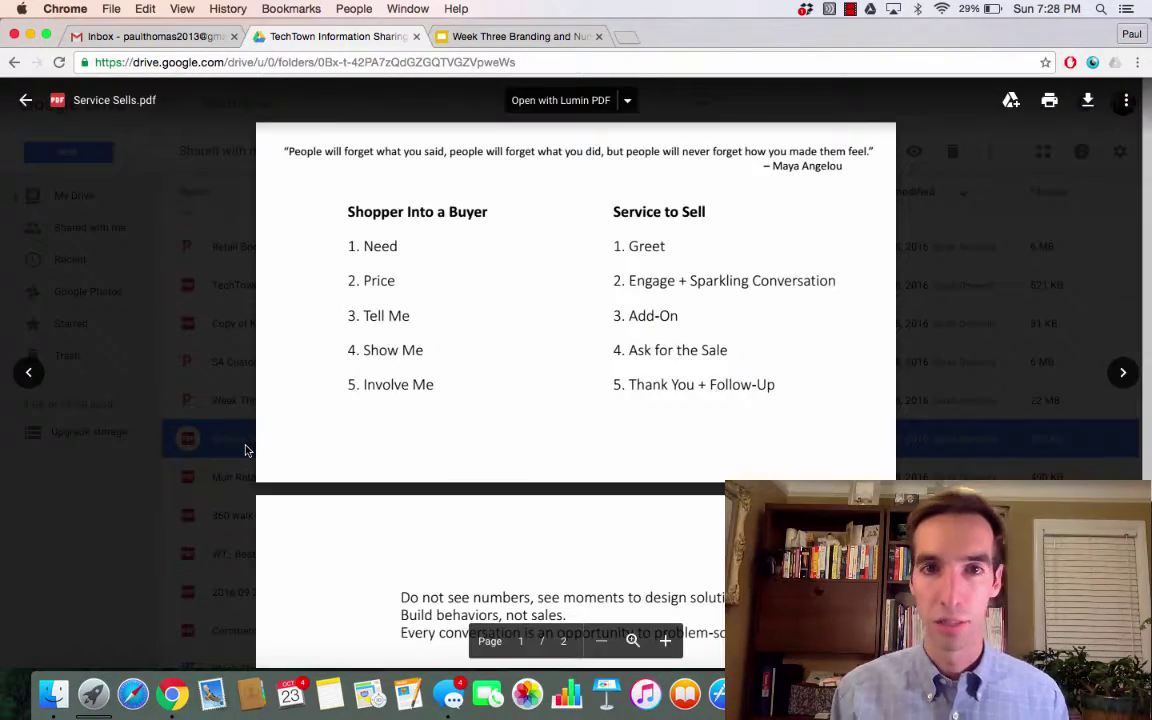
pyautogui.scroll(-5, 450, 440)
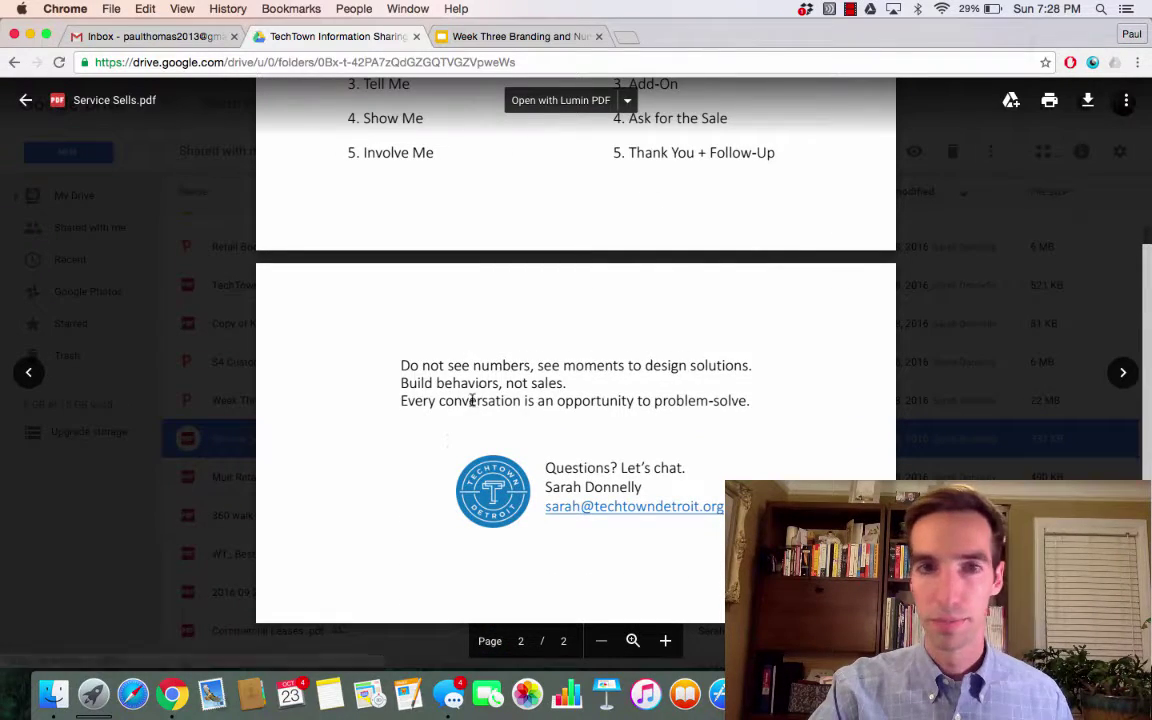
pyautogui.scroll(5, 481, 380)
pyautogui.press('Escape')
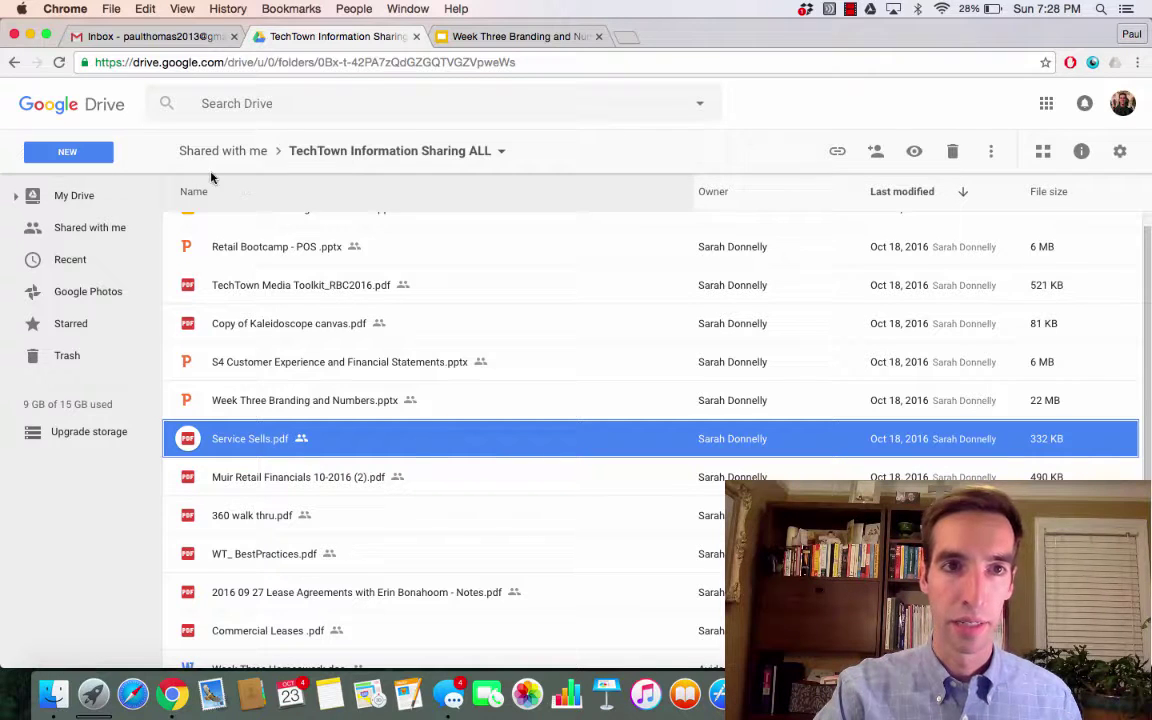
# Go from Shared with me through the personal shared folder into Action Steps & Assignments.
pyautogui.click(90, 228)
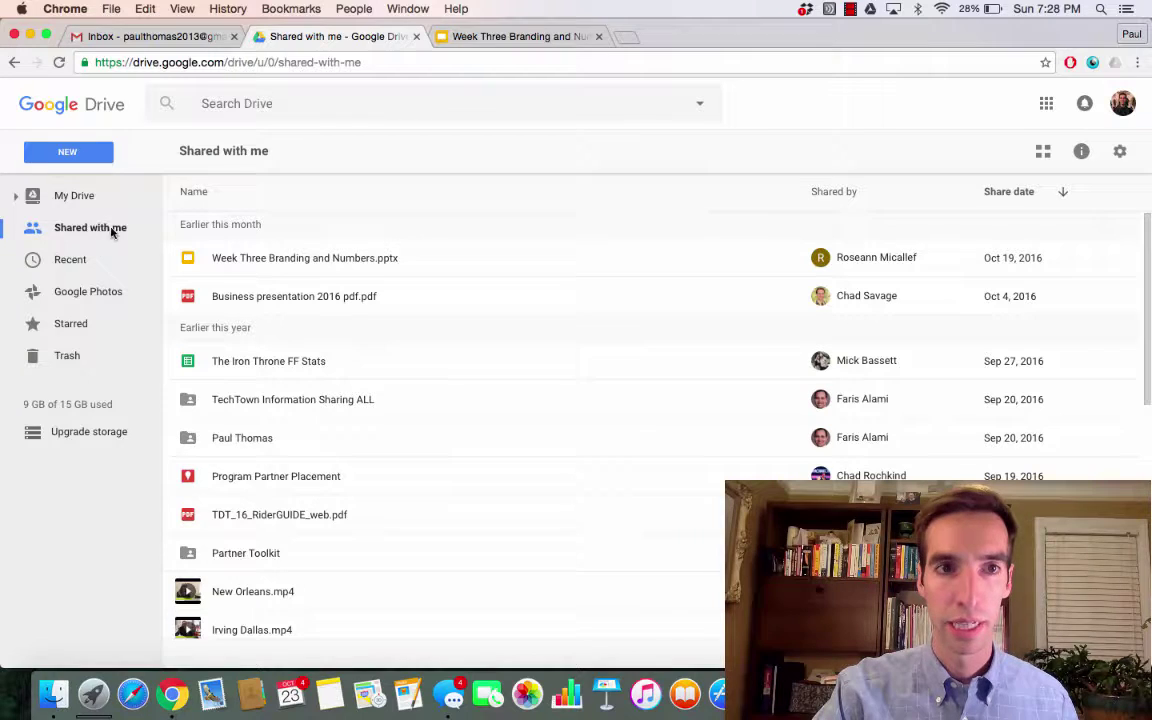
pyautogui.doubleClick(253, 443)
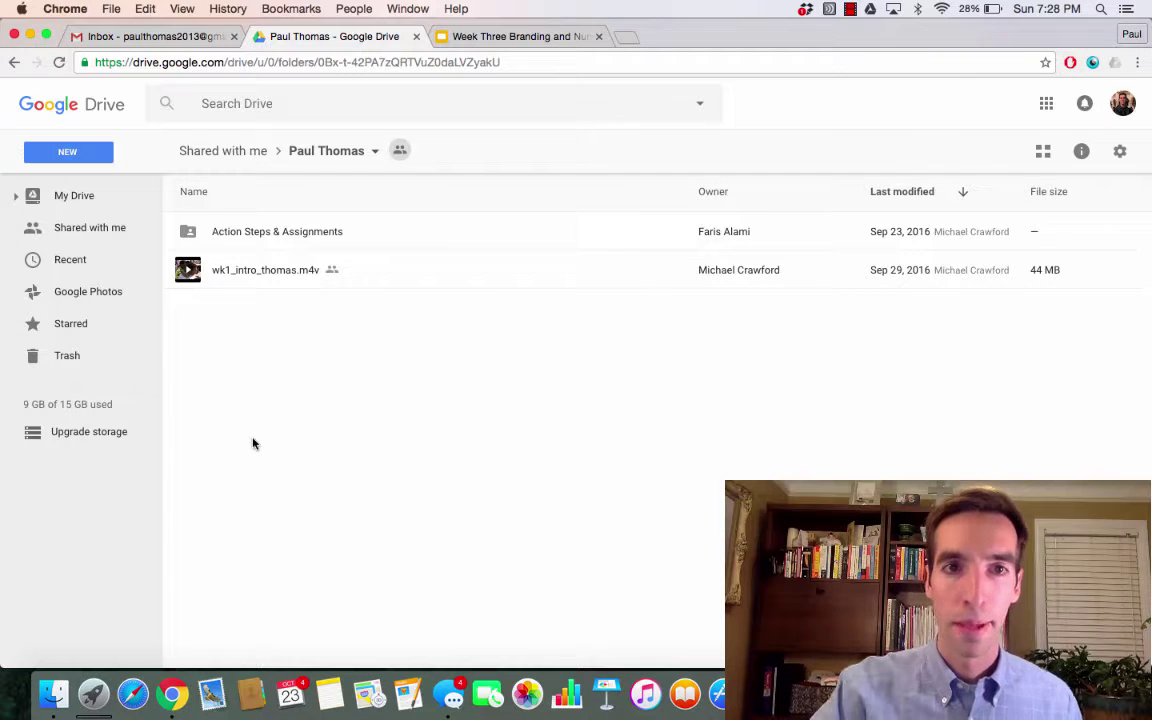
pyautogui.doubleClick(276, 233)
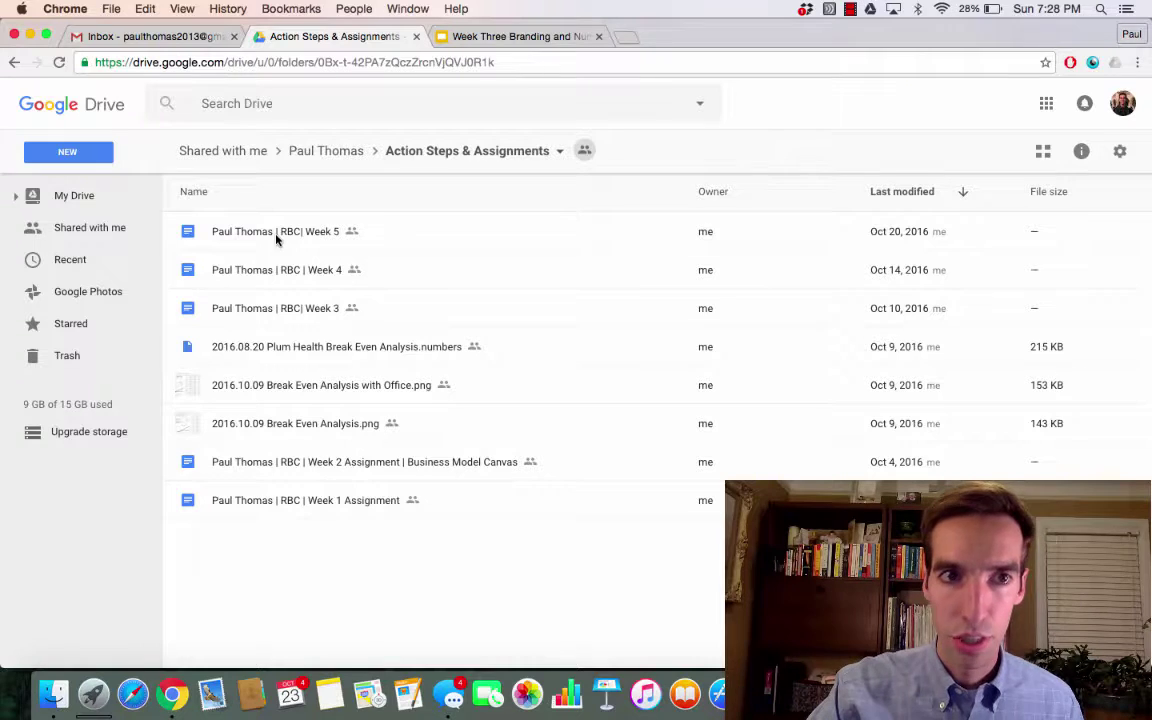
# Create a new Google Doc in the shared folder, accepting the shared-permissions prompt.
pyautogui.click(80, 153)
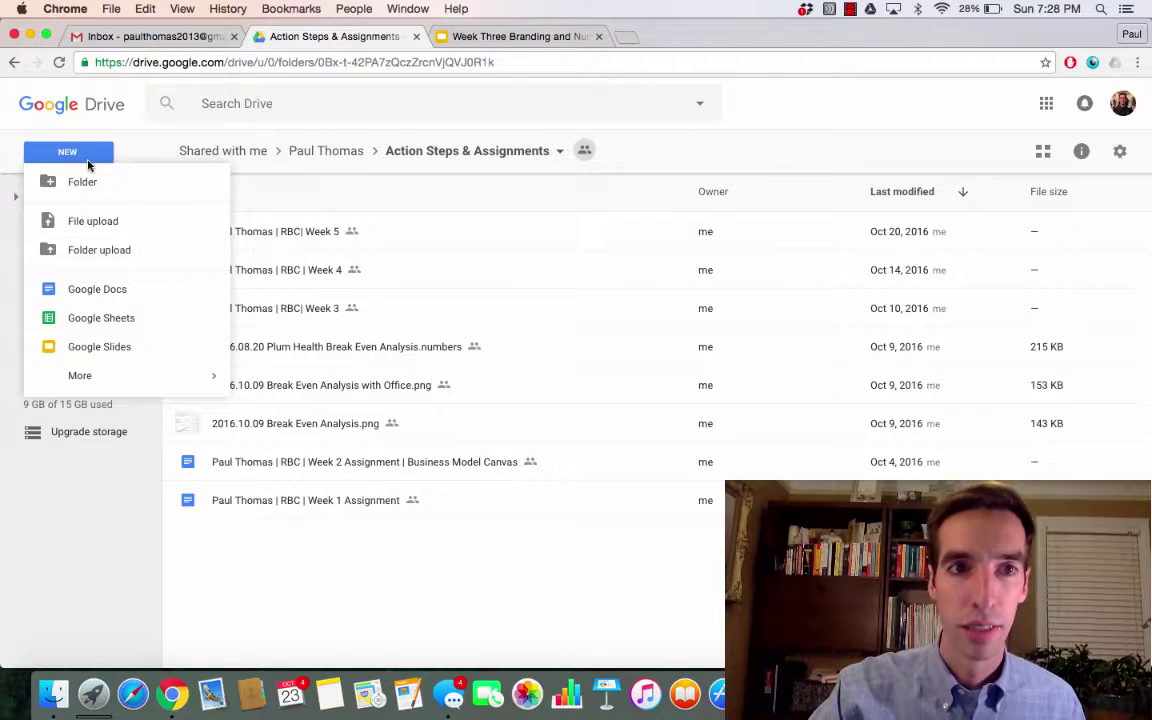
pyautogui.click(121, 290)
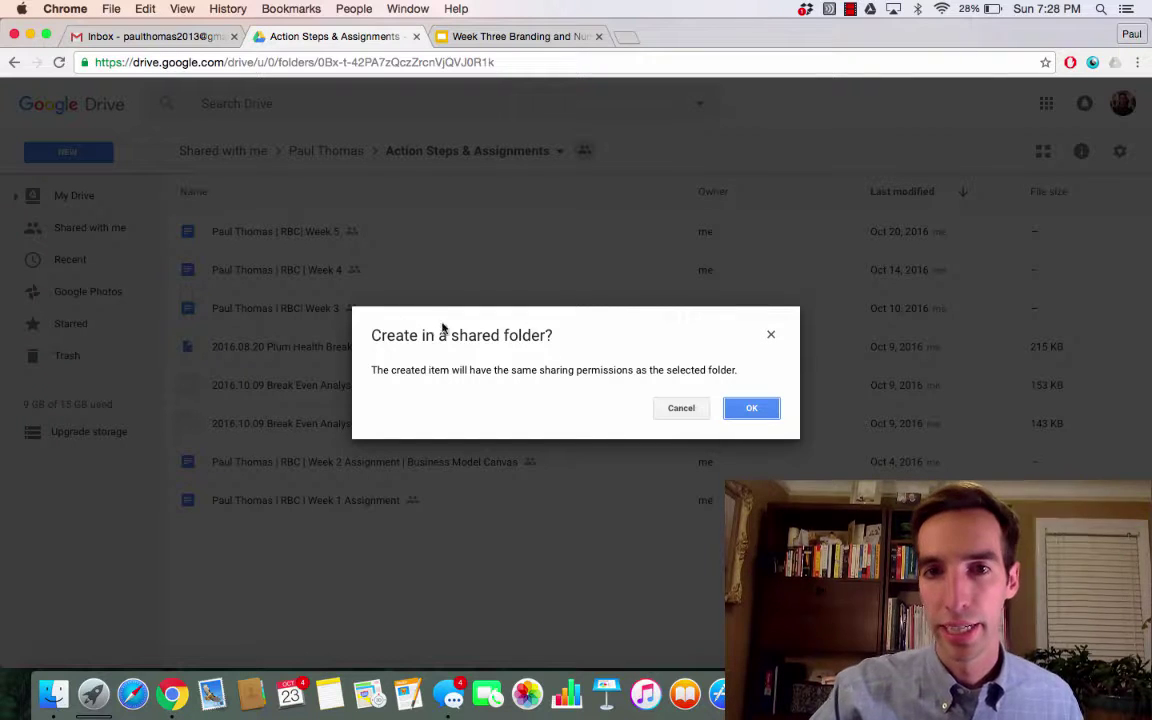
pyautogui.click(749, 410)
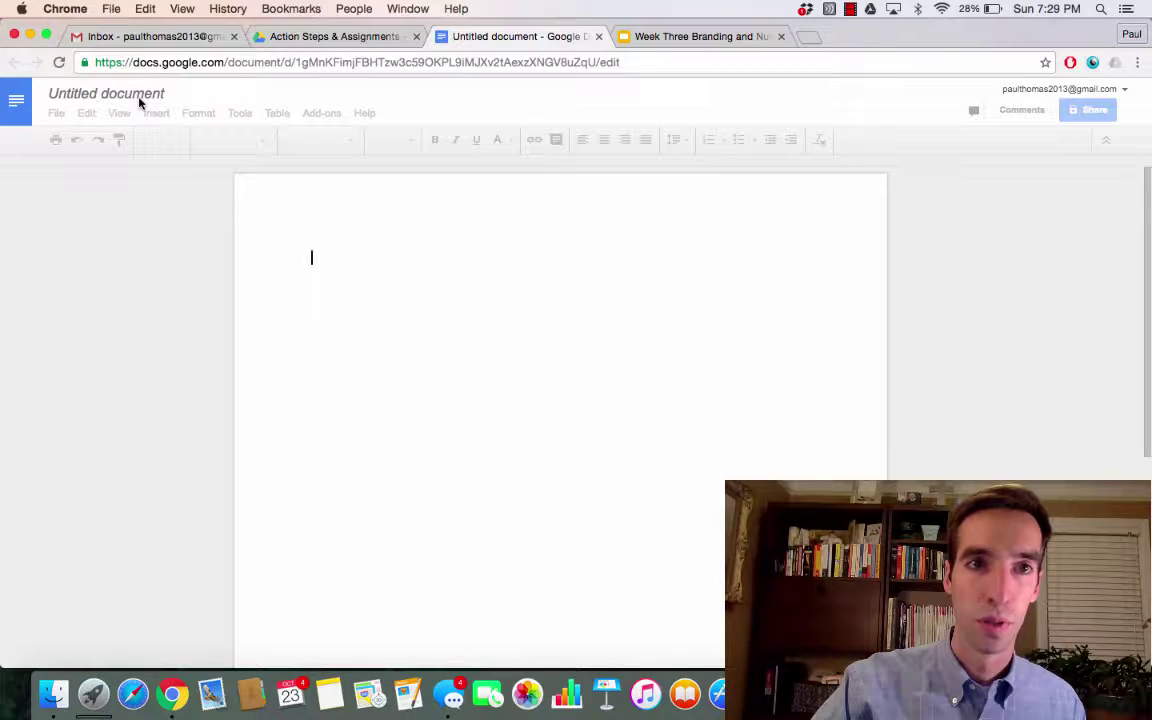
# Title the document with the user's name followed by 'RBC Week 6'.
pyautogui.click(139, 96)
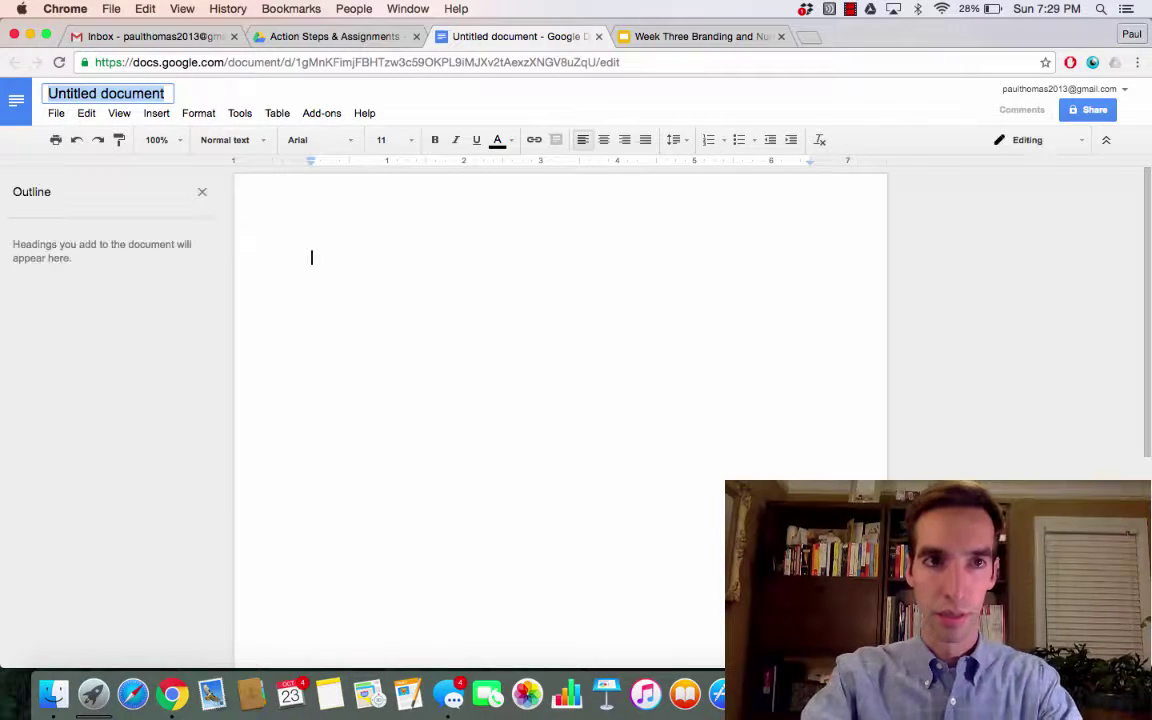
pyautogui.write('Paul')
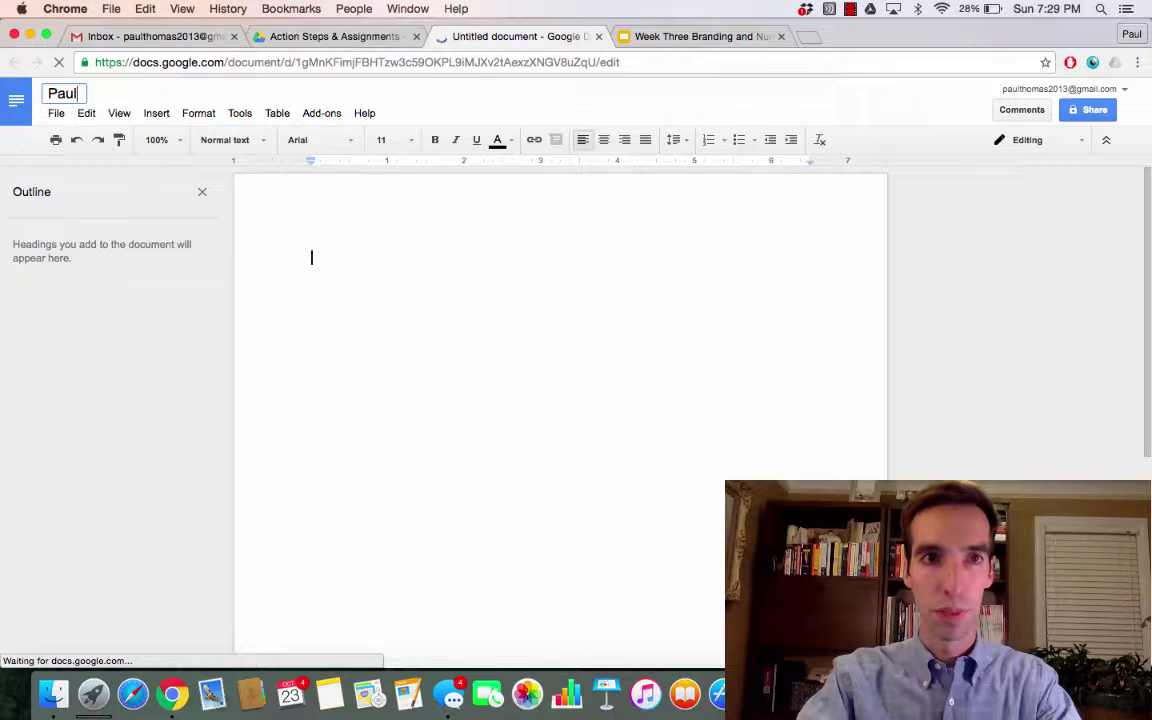
pyautogui.write(' Thomas RBC ')
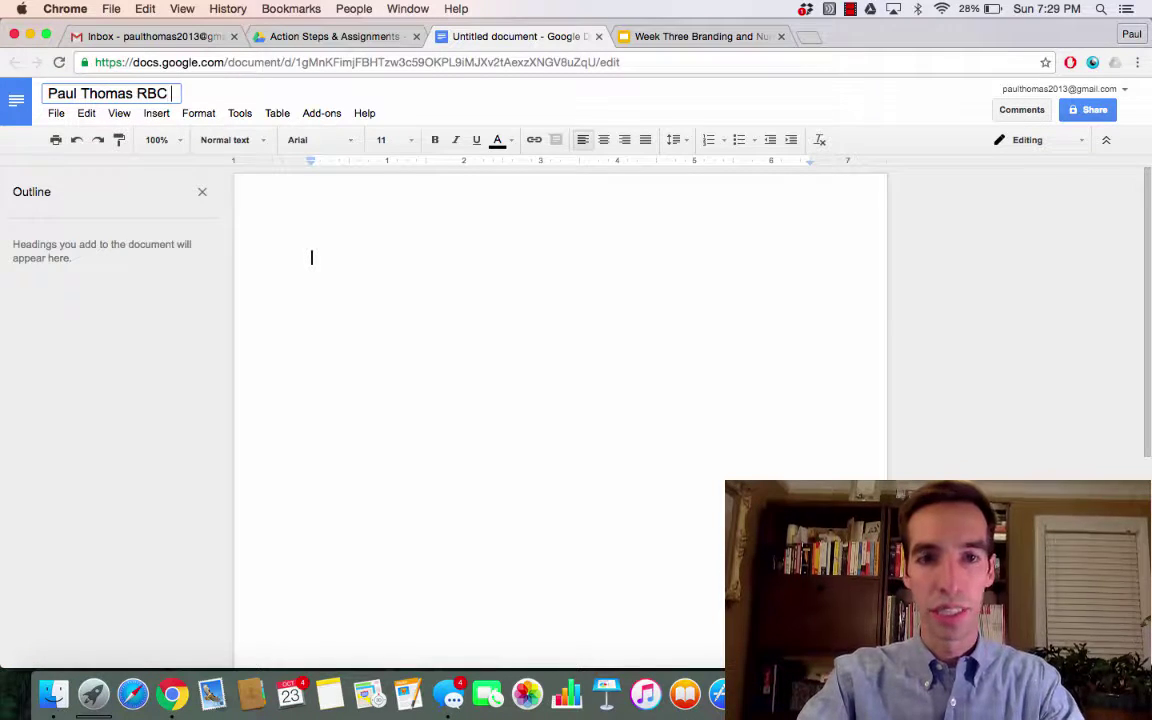
pyautogui.write('Week 6')
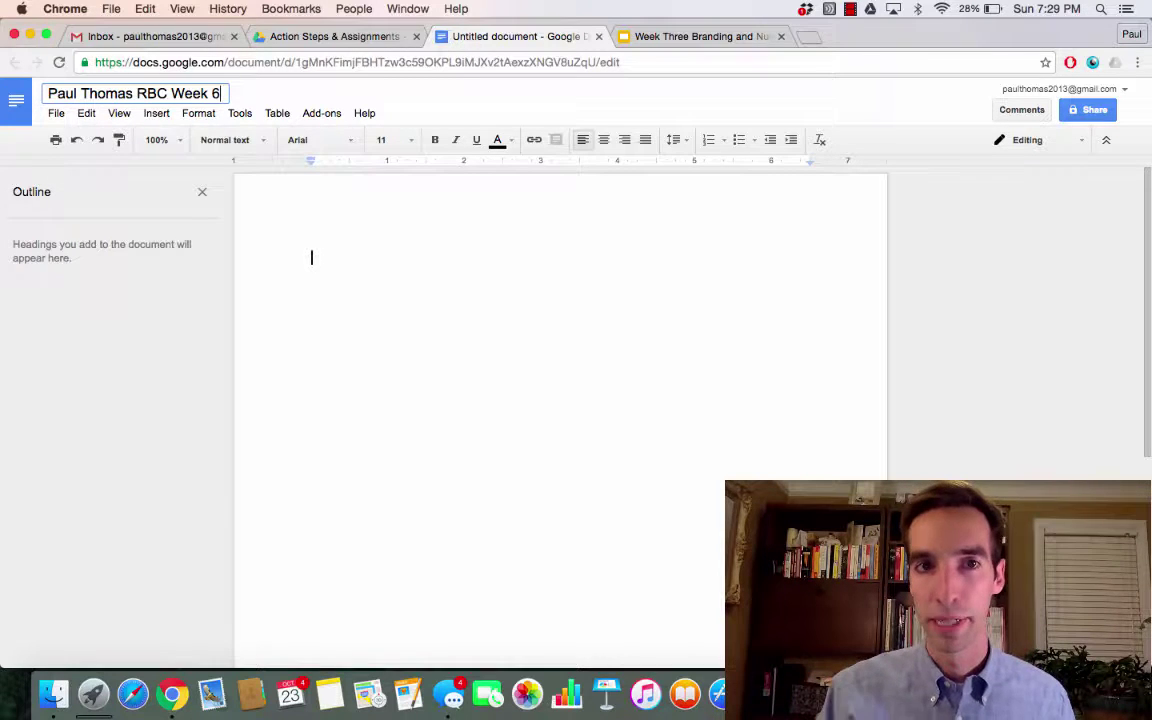
# Write numbered answers: the store needs 1,200 square feet, and the ideal location is in Midtown.
pyautogui.click(337, 287)
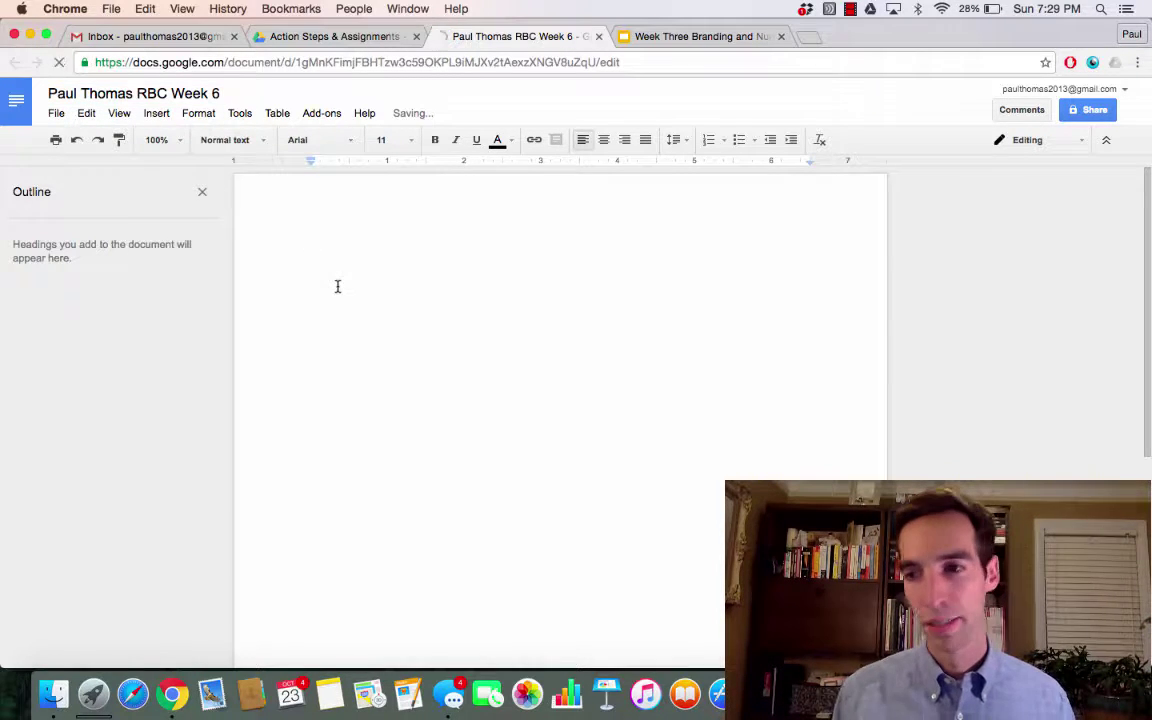
pyautogui.write('1')
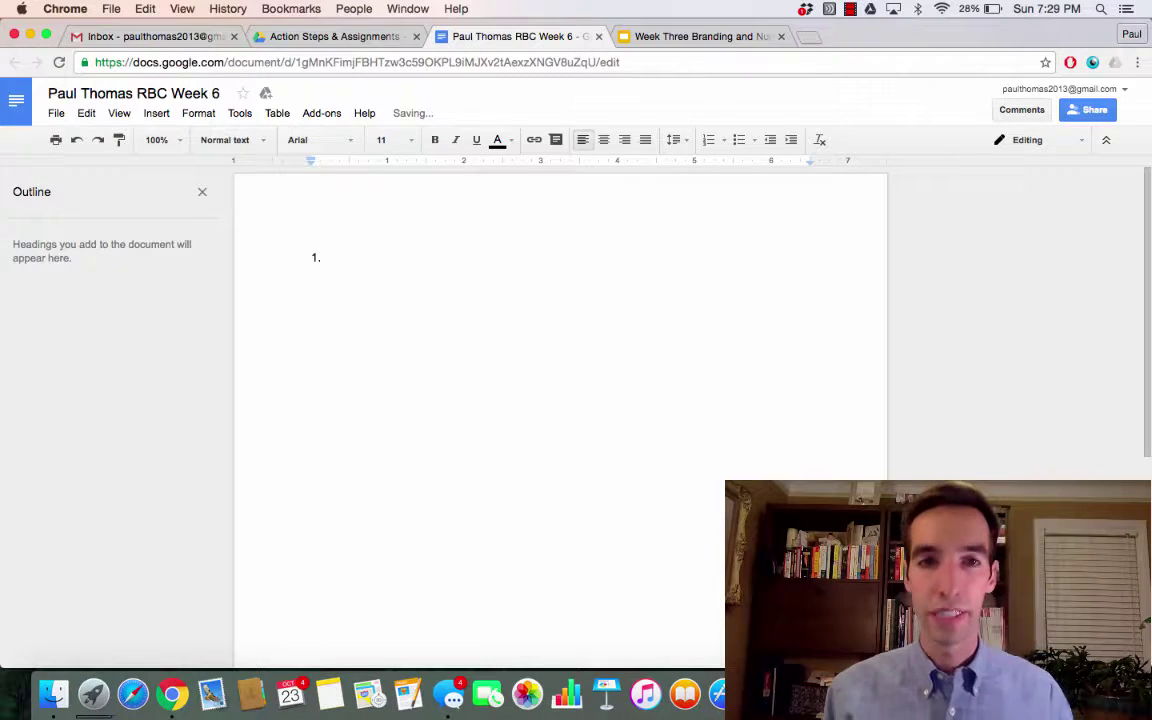
pyautogui.write('. ')
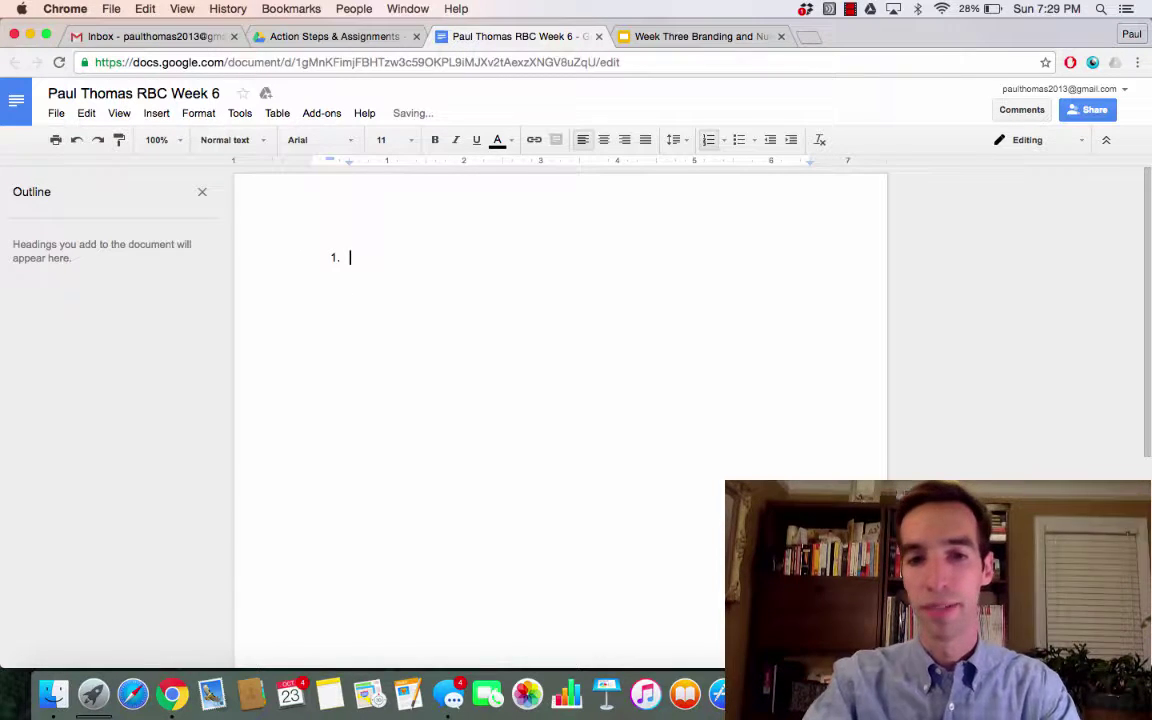
pyautogui.write('My store')
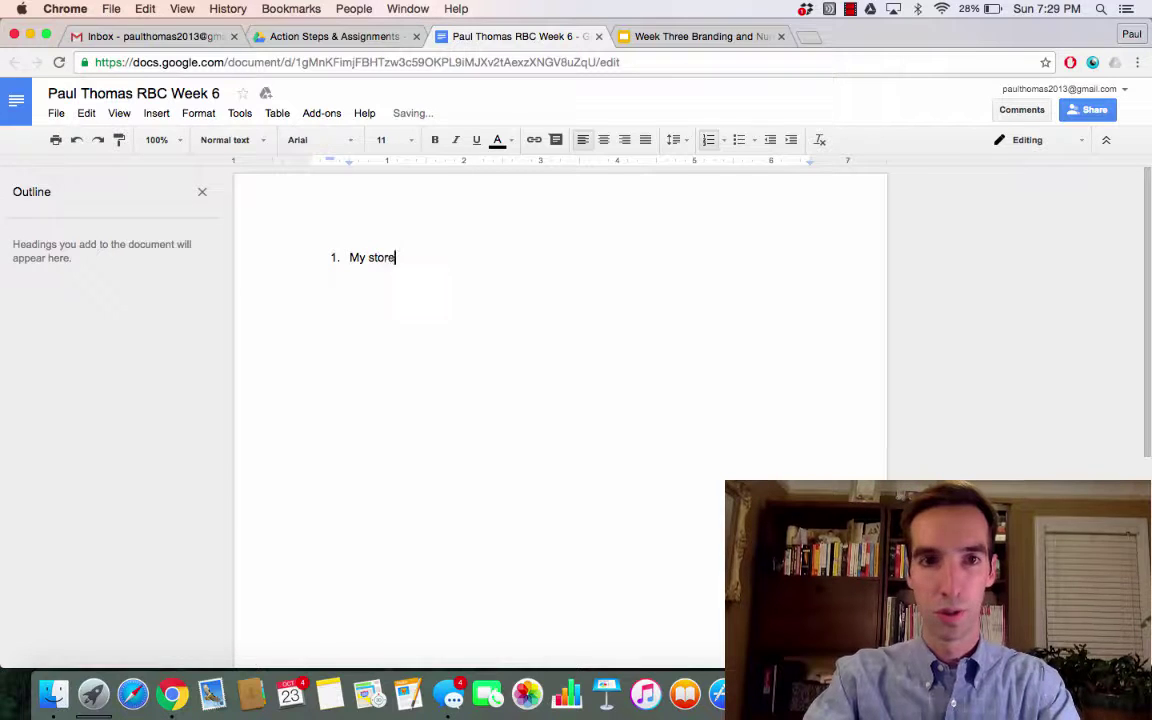
pyautogui.write(' will need ')
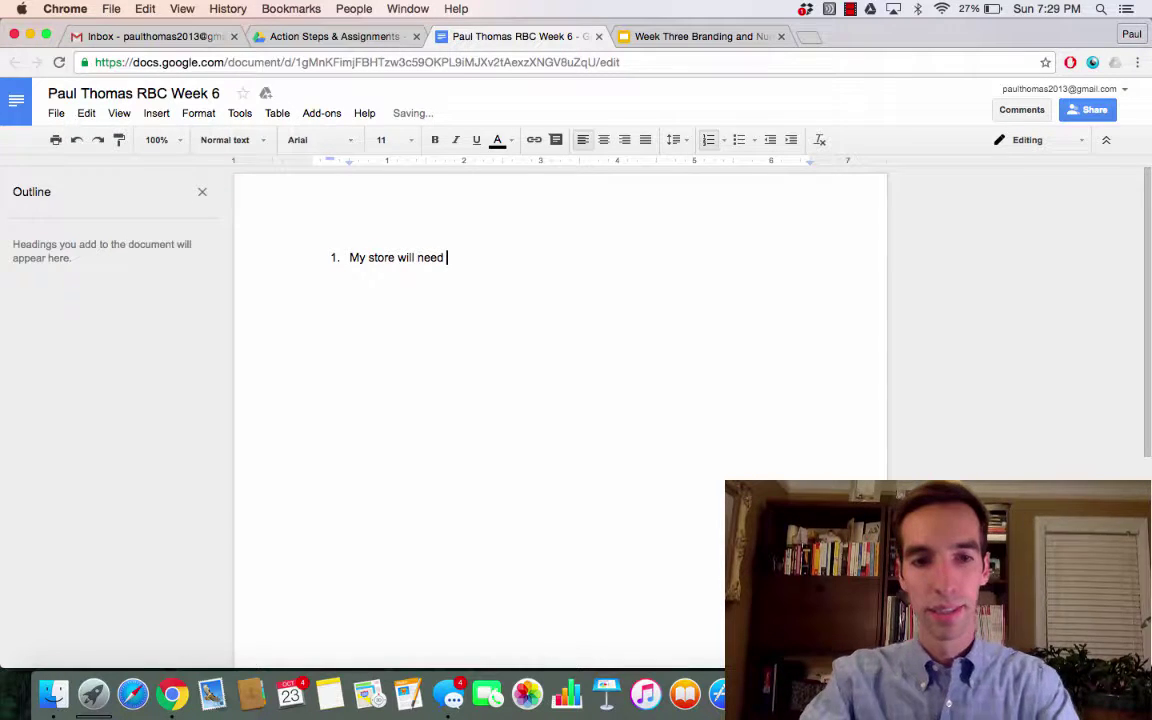
pyautogui.write('1,200 s')
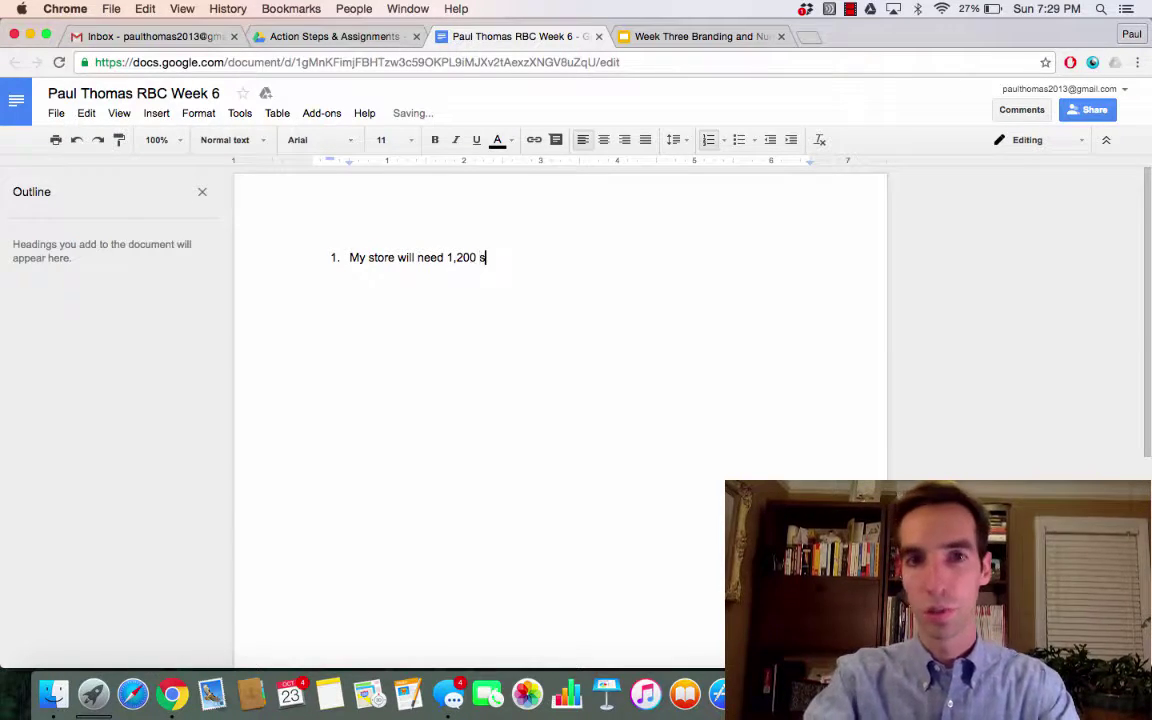
pyautogui.write('quare feet')
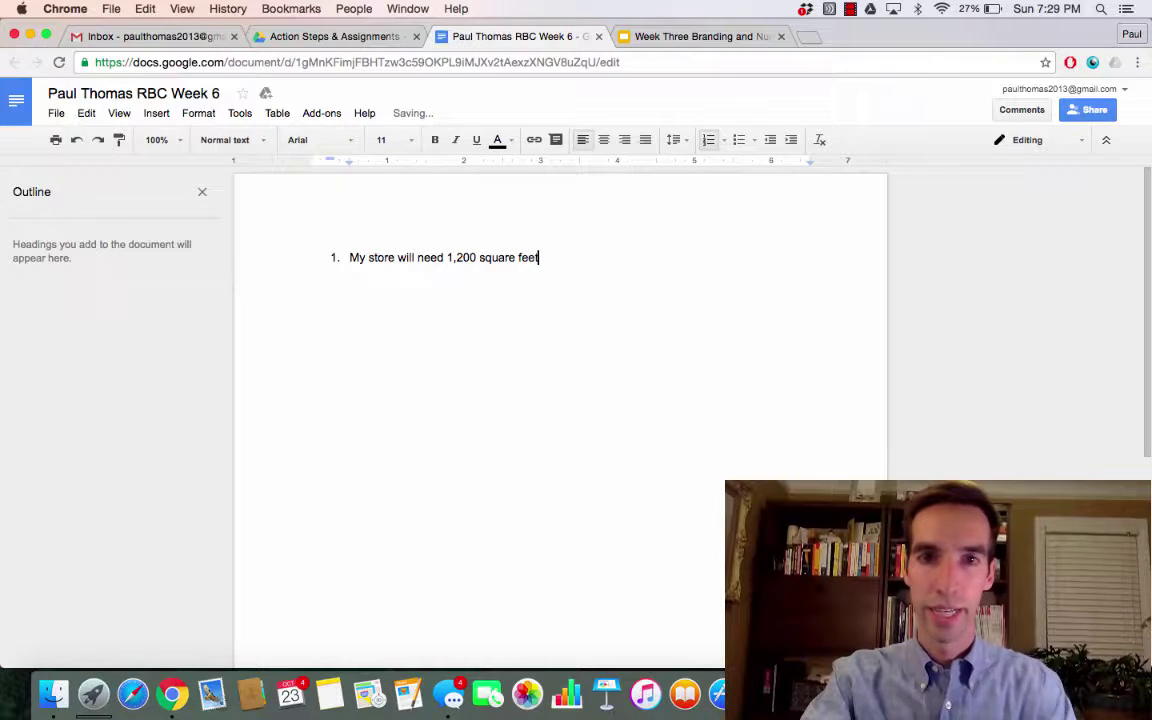
pyautogui.press('Return')
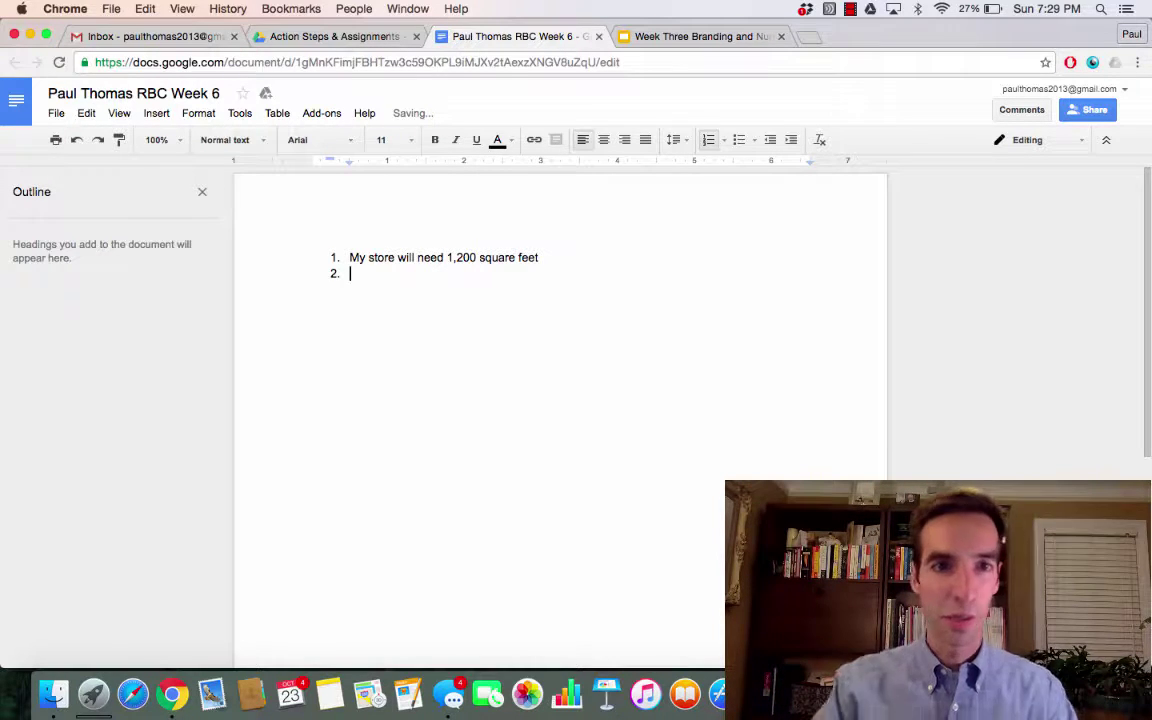
pyautogui.write('My ideal')
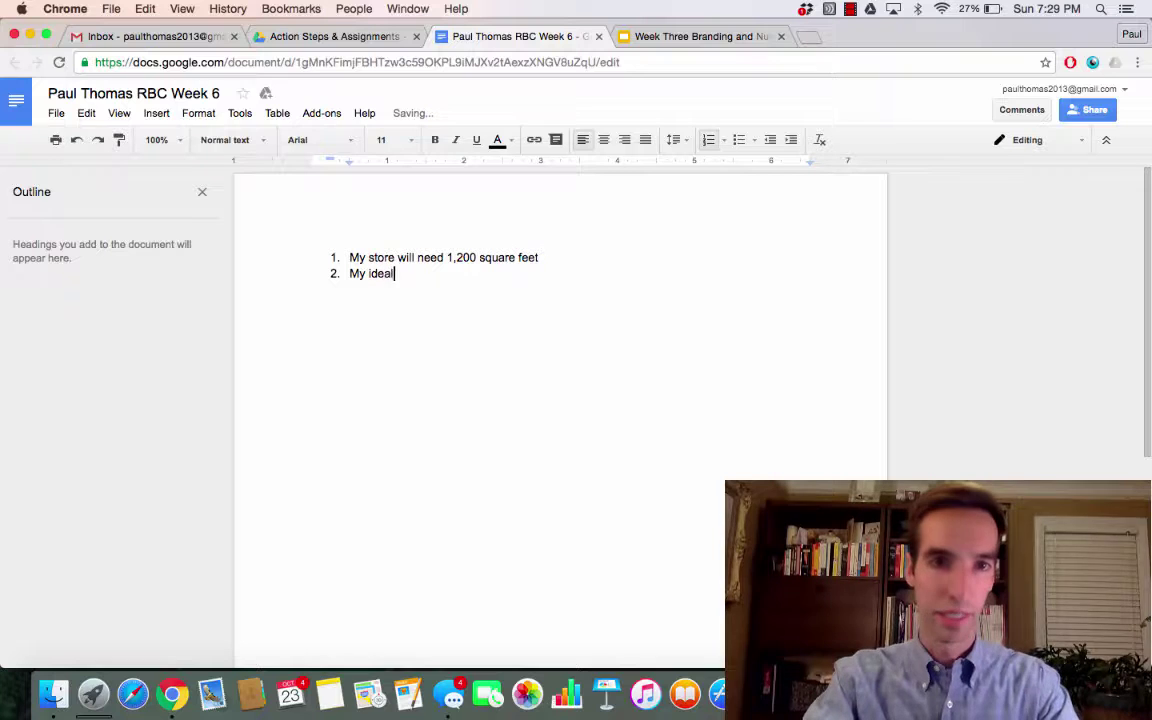
pyautogui.write(' location is in m')
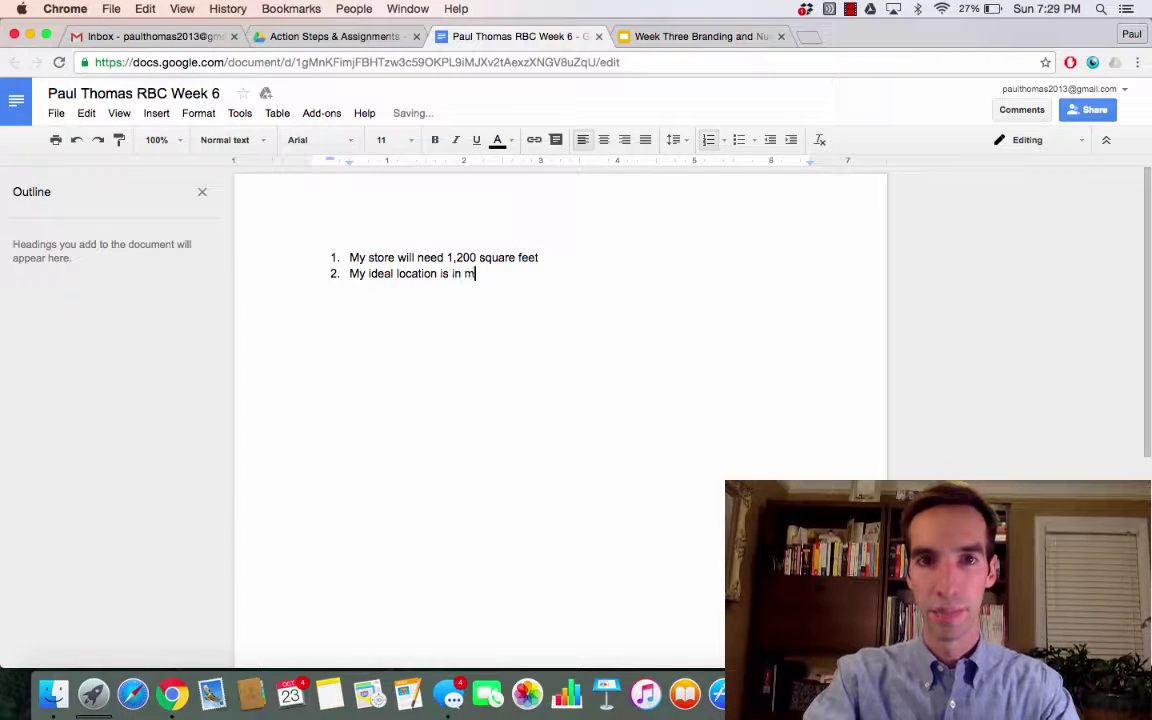
pyautogui.write('idtown')
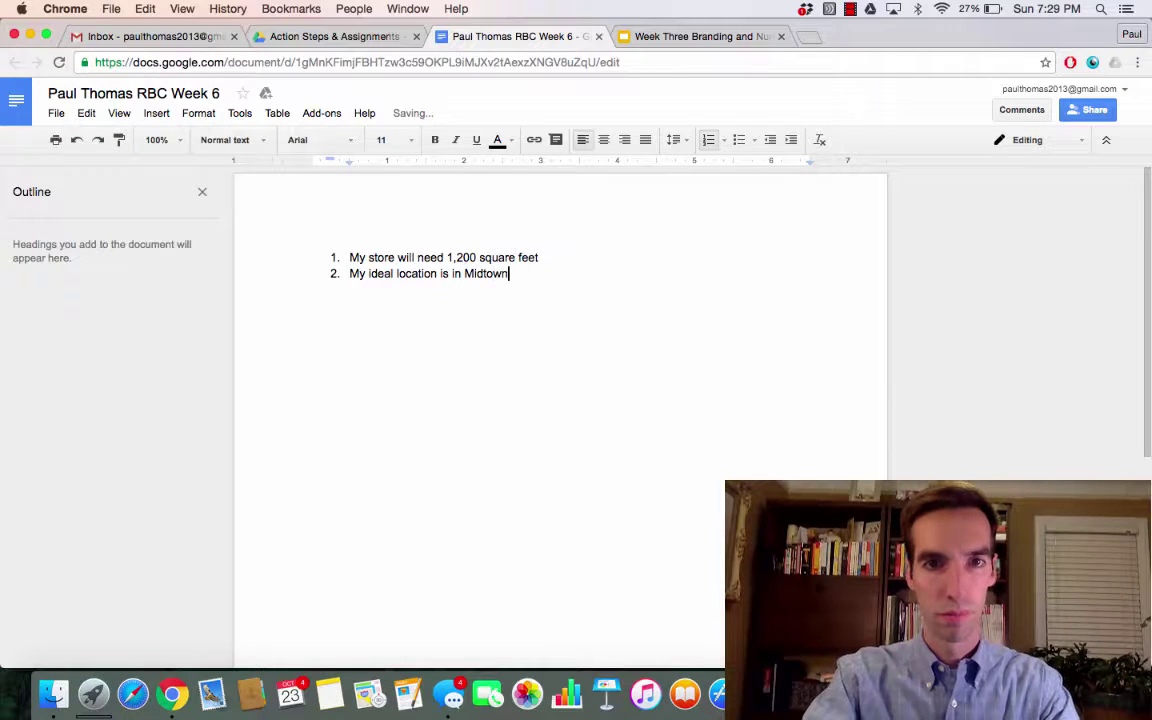
pyautogui.press('Return')
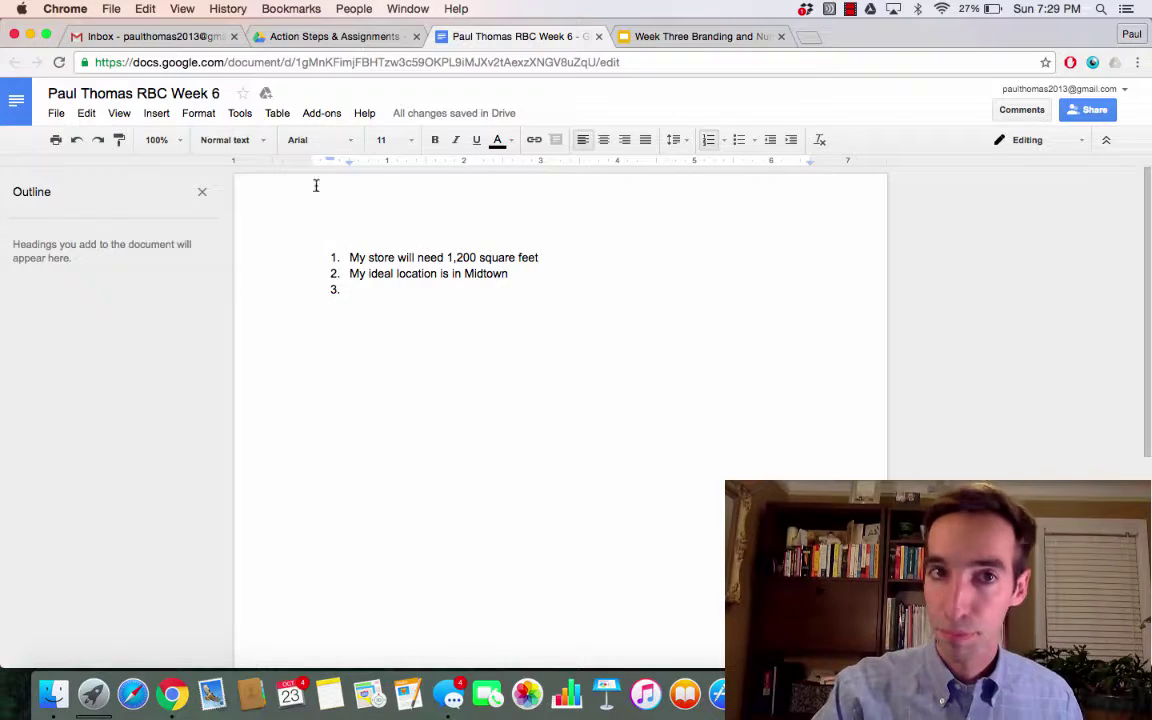
# Back in Drive, reopen Action Steps & Assignments from the personal folder and open the NEW menu.
pyautogui.click(340, 37)
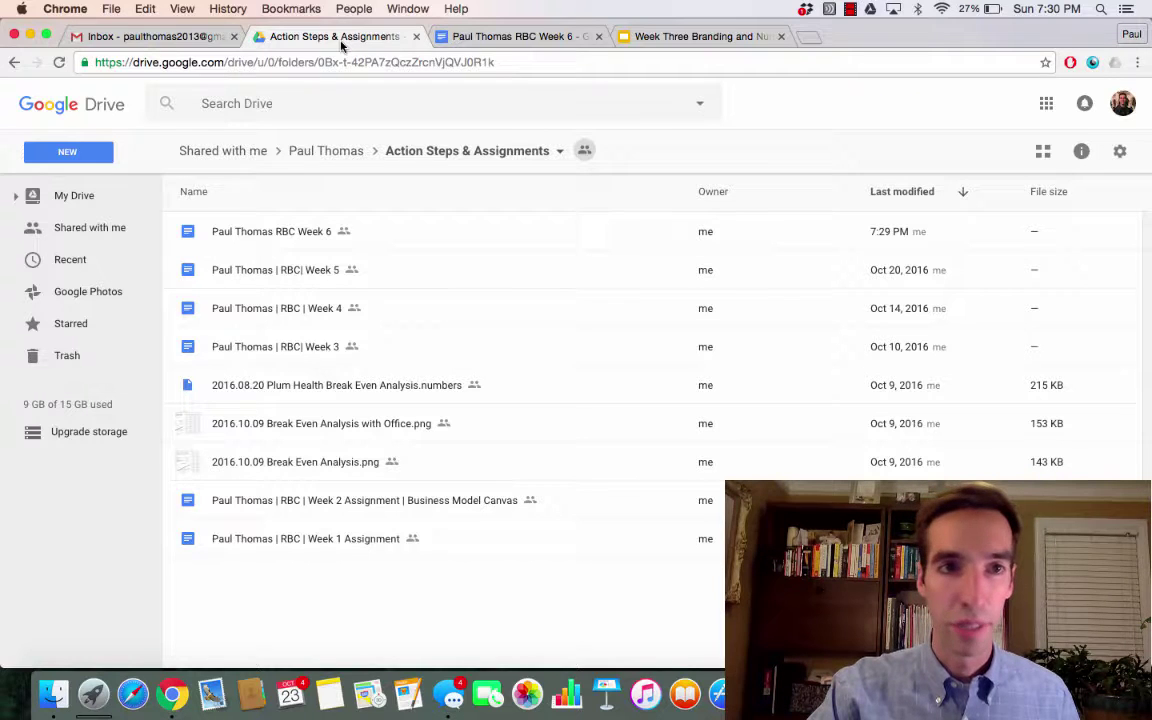
pyautogui.click(310, 155)
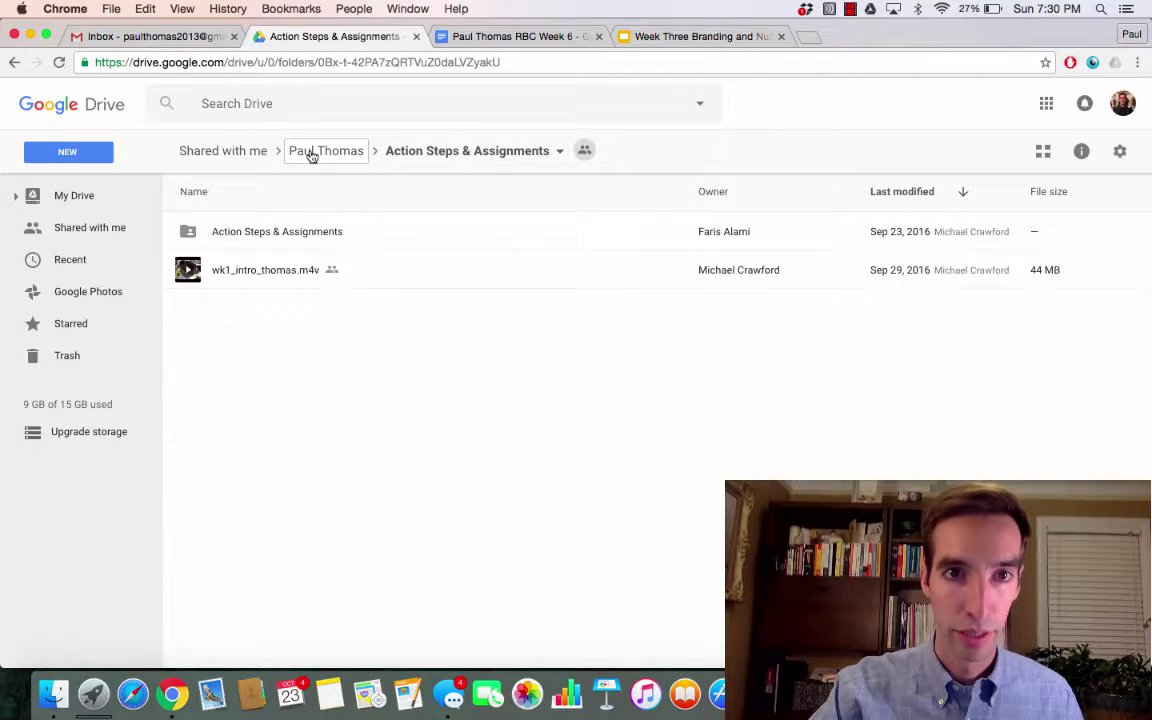
pyautogui.doubleClick(267, 230)
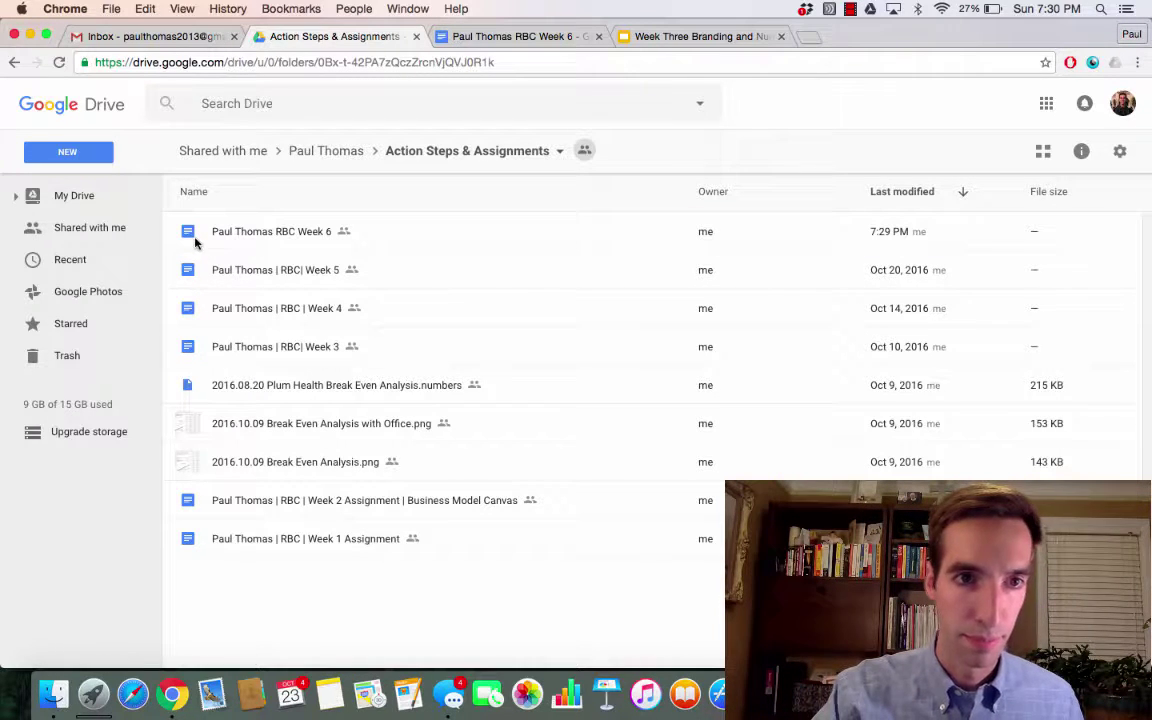
pyautogui.click(91, 158)
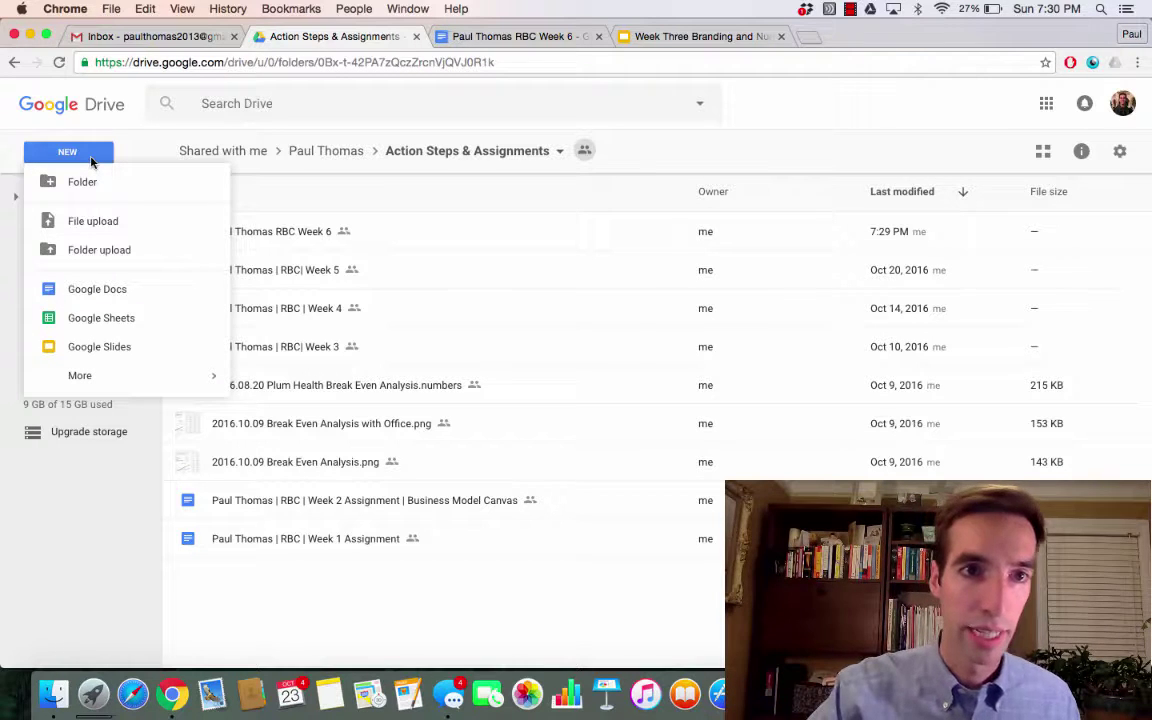
# Choose File upload, then cancel the file picker without uploading anything.
pyautogui.click(100, 230)
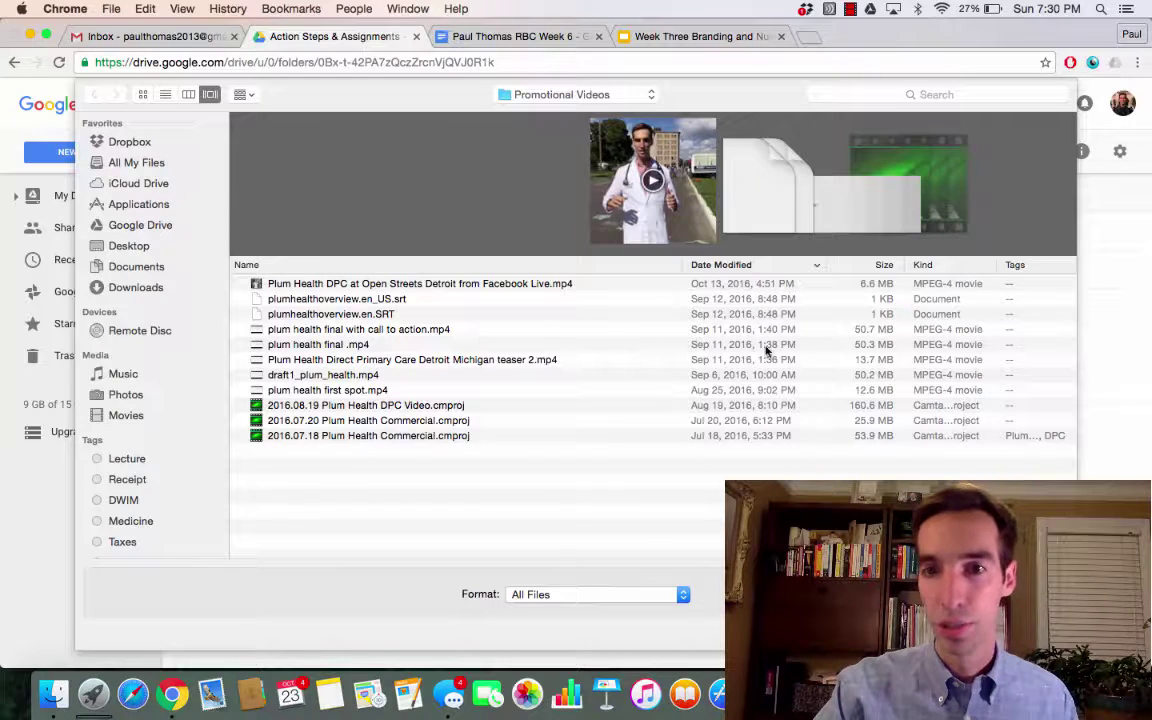
pyautogui.press('Escape')
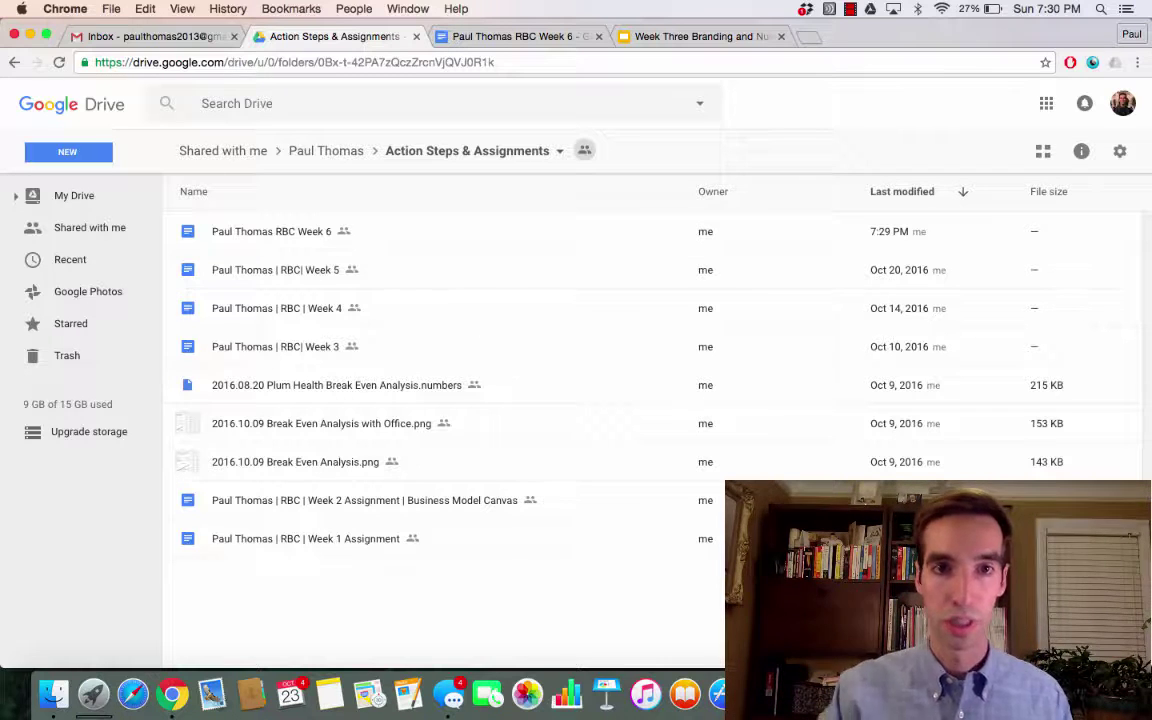
# Open the RBC Week 5 document, scroll through its numbered answers, then go back to the Action Steps & Assignments folder.
pyautogui.doubleClick(330, 280)
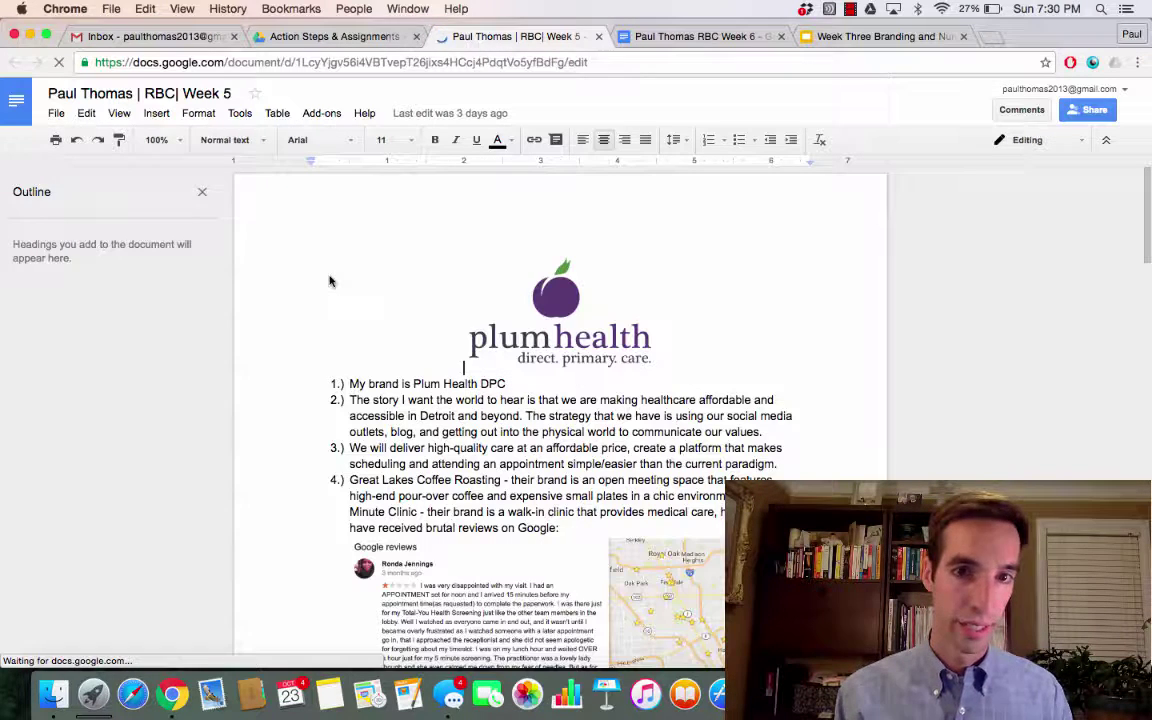
pyautogui.click(465, 368)
pyautogui.scroll(-1, 487, 430)
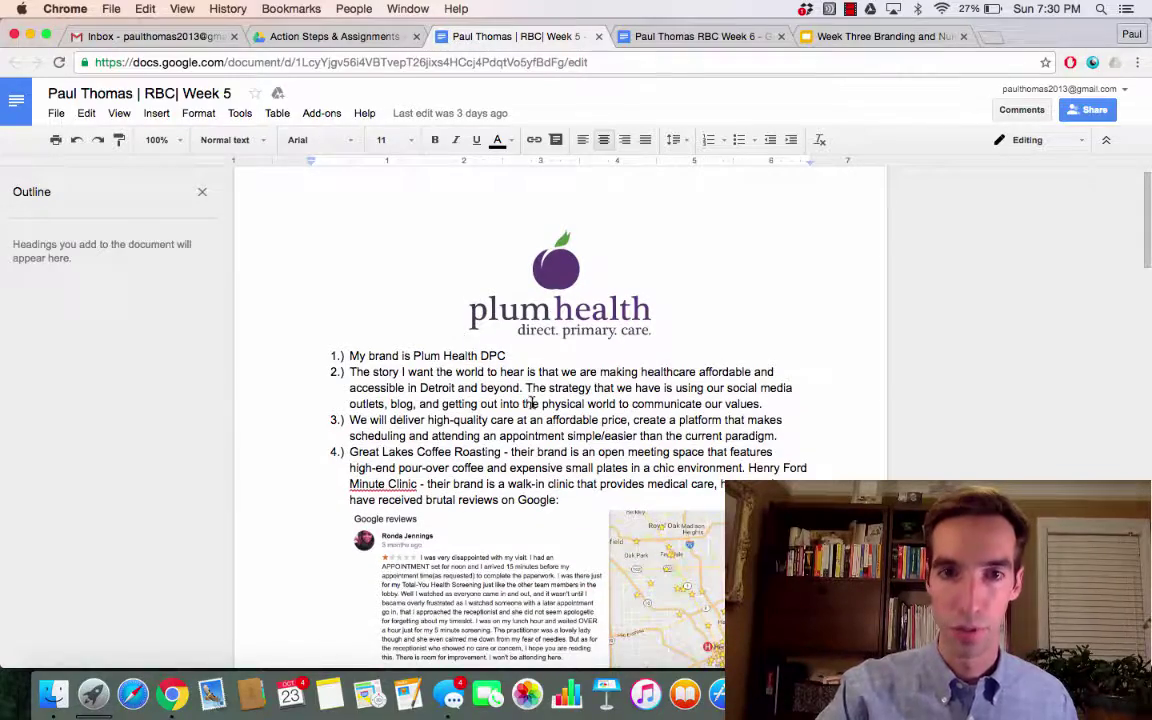
pyautogui.scroll(-15, 495, 441)
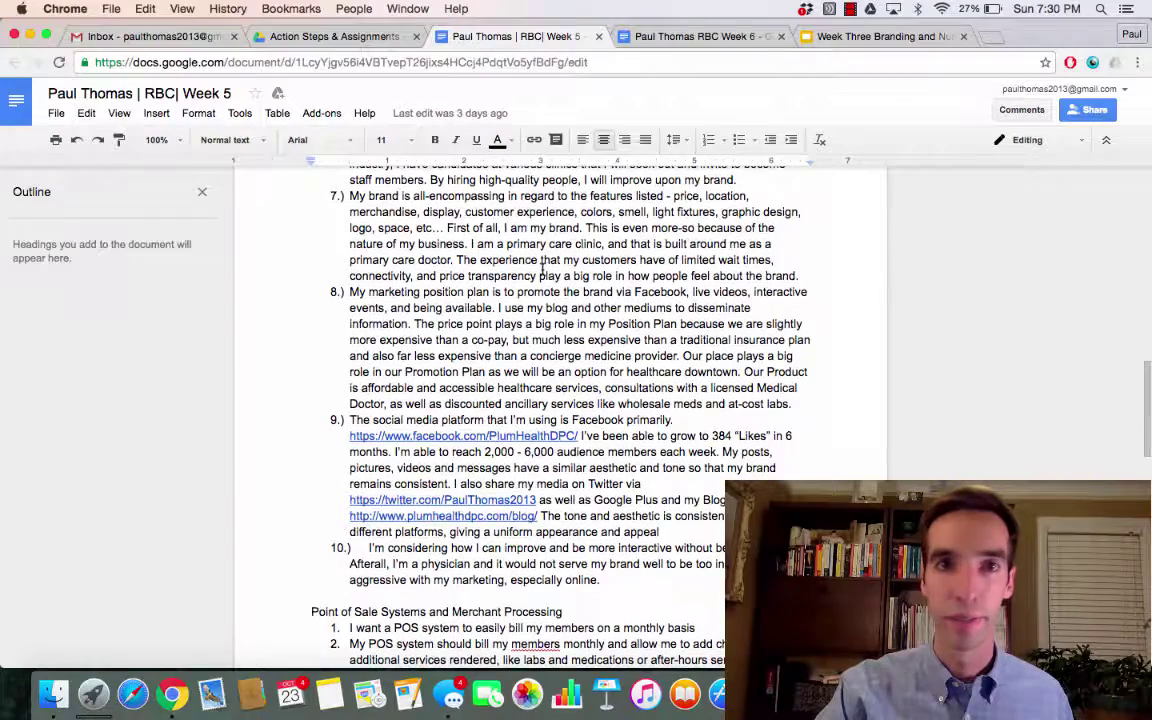
pyautogui.scroll(20, 495, 441)
pyautogui.click(373, 37)
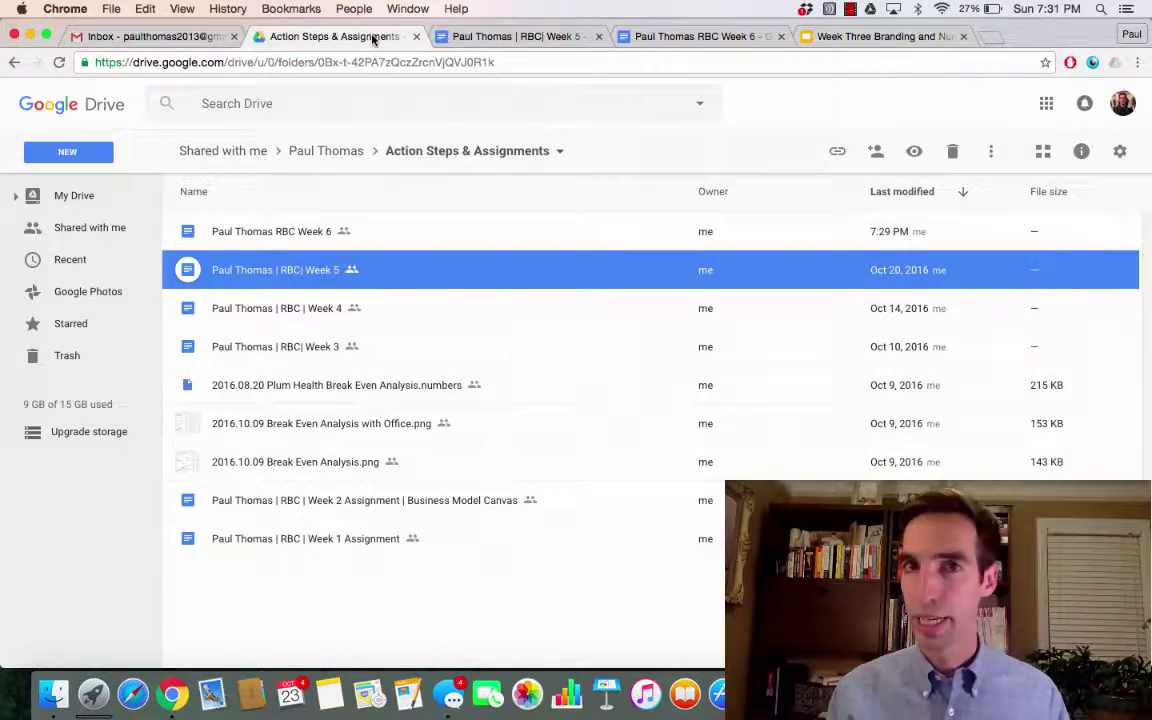